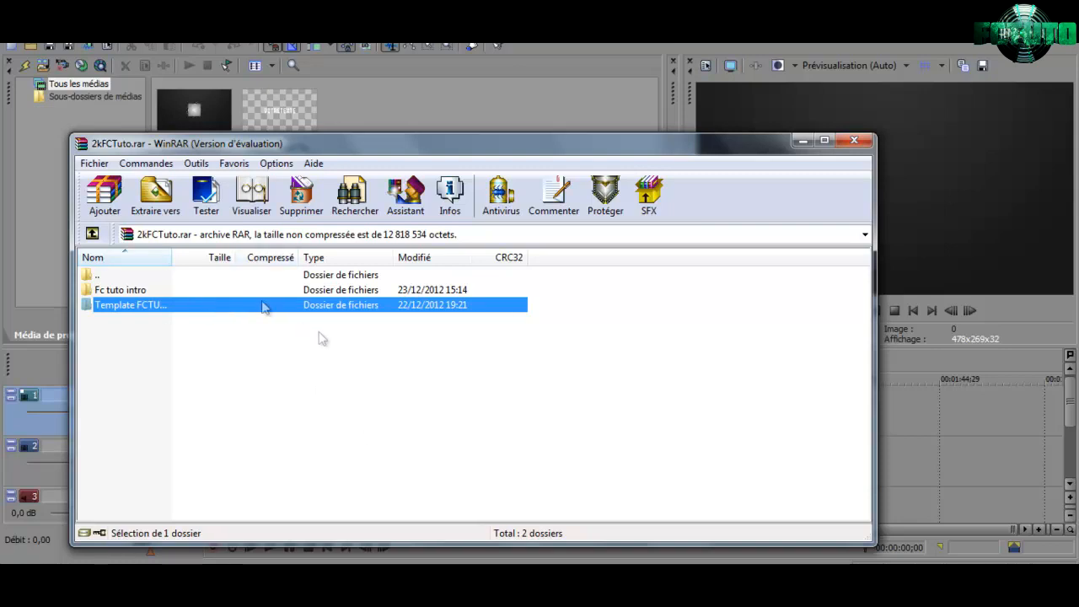
Open the "Fc tuto intro" folder inside the 2kFCTuto.rar archive
{"action": "left_click", "coordinate": [141, 293]}
{"action": "left_click", "coordinate": [147, 294]}
{"action": "left_click", "coordinate": [205, 358]}
{"action": "double_click", "coordinate": [156, 295]}
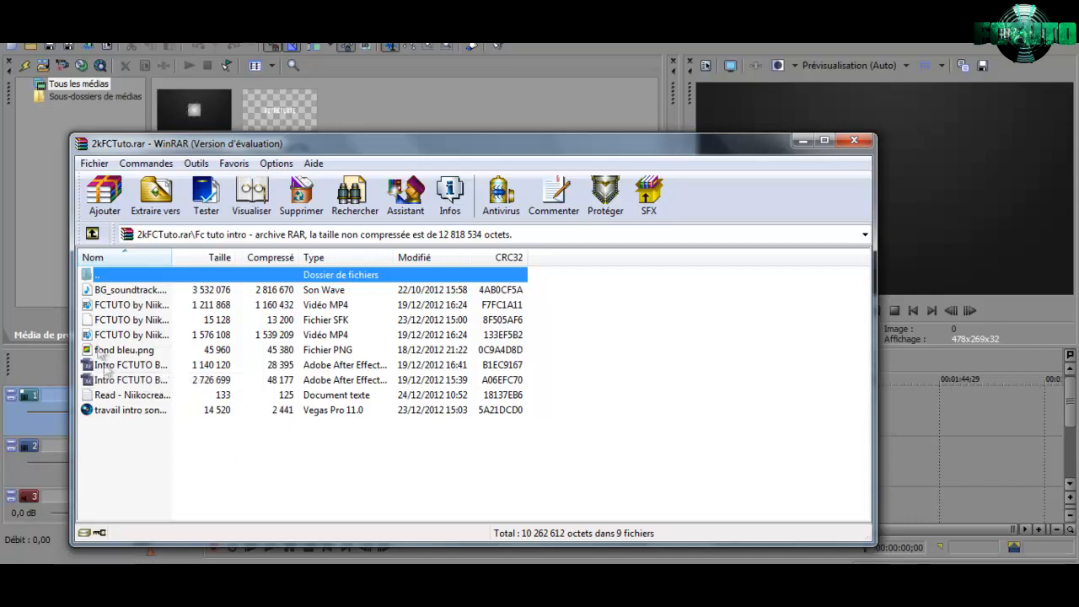
Switch to Vegas Pro and examine the intro project at several points of the timeline, including the title section
{"action": "left_click", "coordinate": [152, 581]}
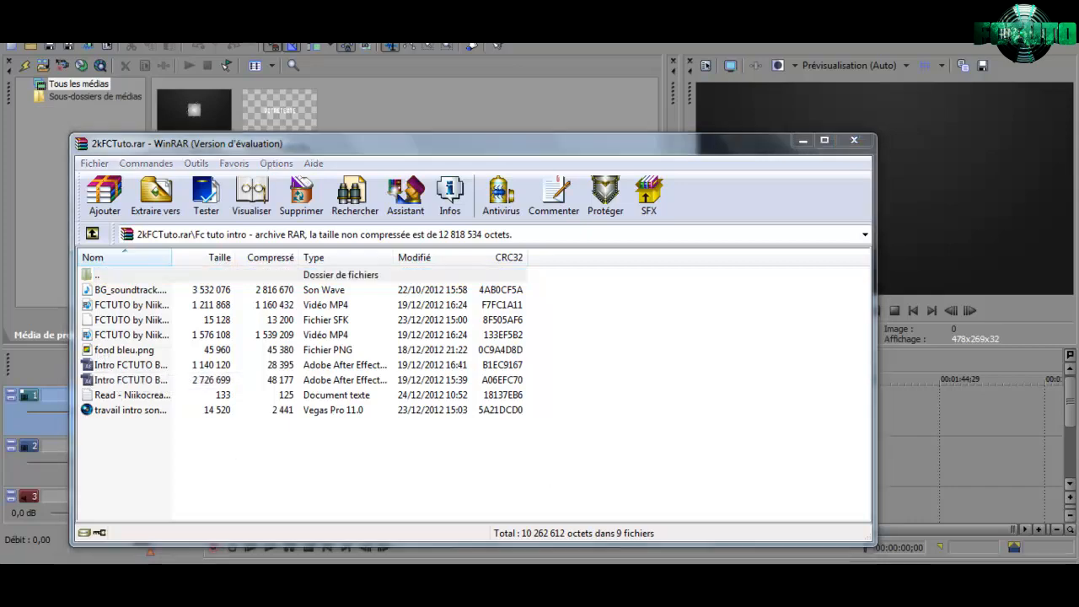
{"action": "scroll", "coordinate": [430, 442], "scroll_direction": "up", "scroll_amount": 2}
{"action": "scroll", "coordinate": [548, 476], "scroll_direction": "up", "scroll_amount": 1}
{"action": "scroll", "coordinate": [552, 477], "scroll_direction": "down", "scroll_amount": 1}
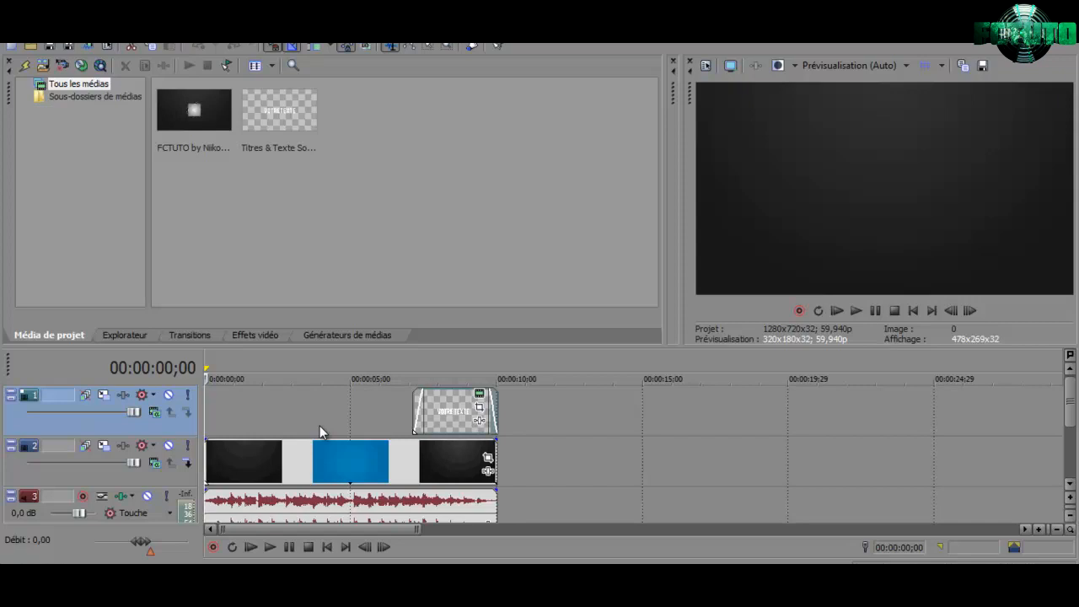
{"action": "left_click_drag", "start_coordinate": [256, 414], "coordinate": [338, 421]}
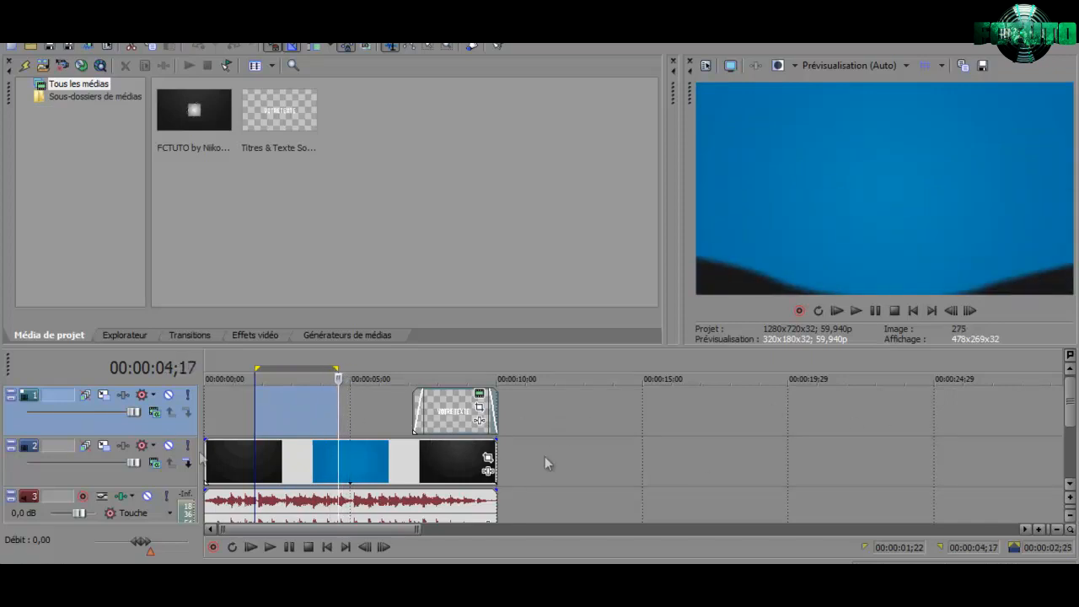
{"action": "left_click", "coordinate": [367, 406]}
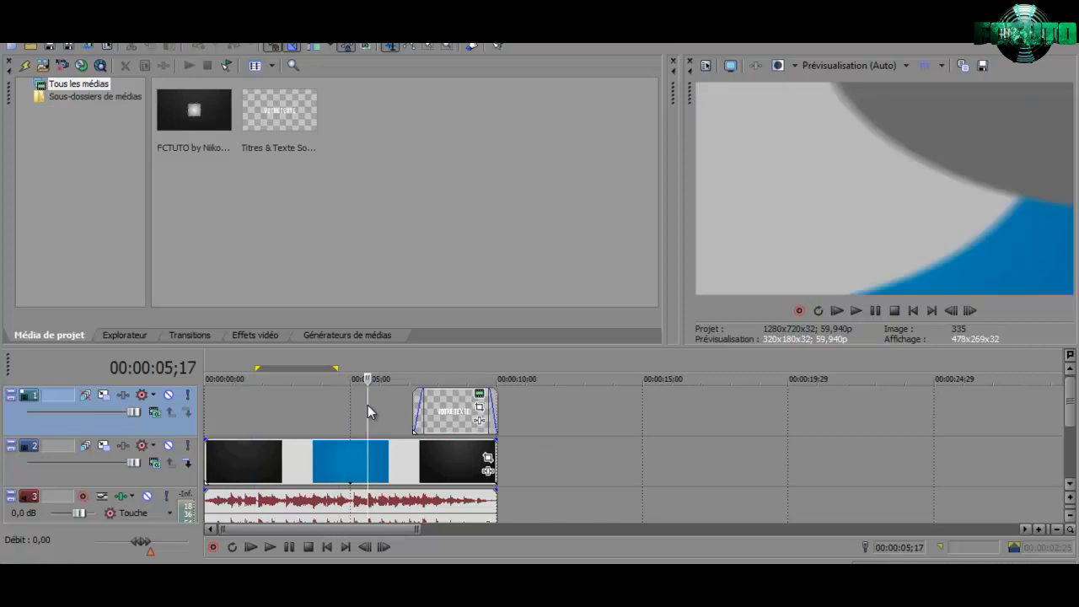
{"action": "left_click", "coordinate": [402, 474]}
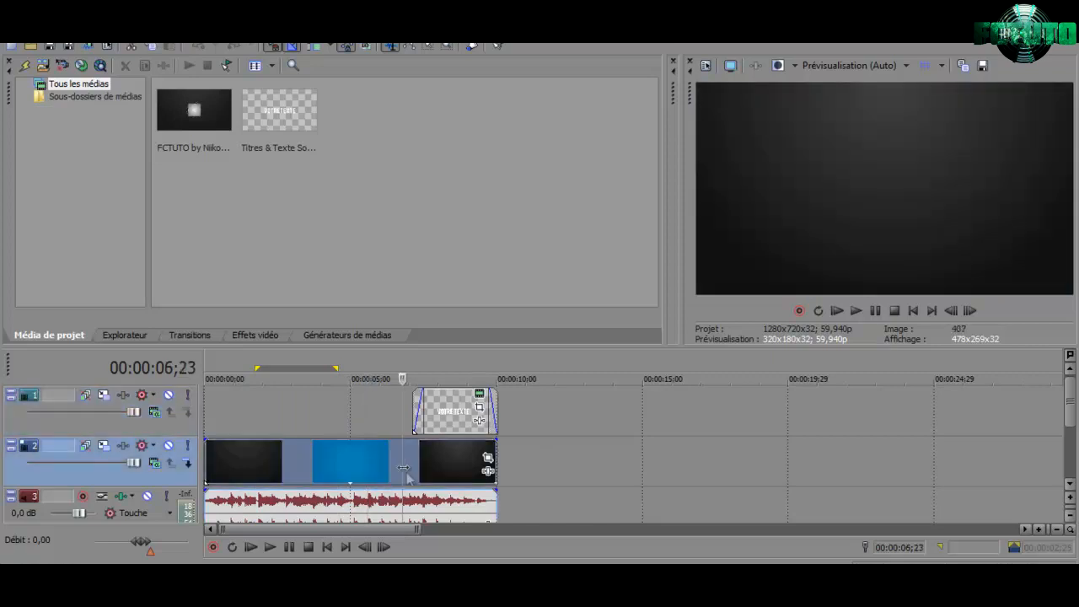
{"action": "left_click", "coordinate": [438, 506]}
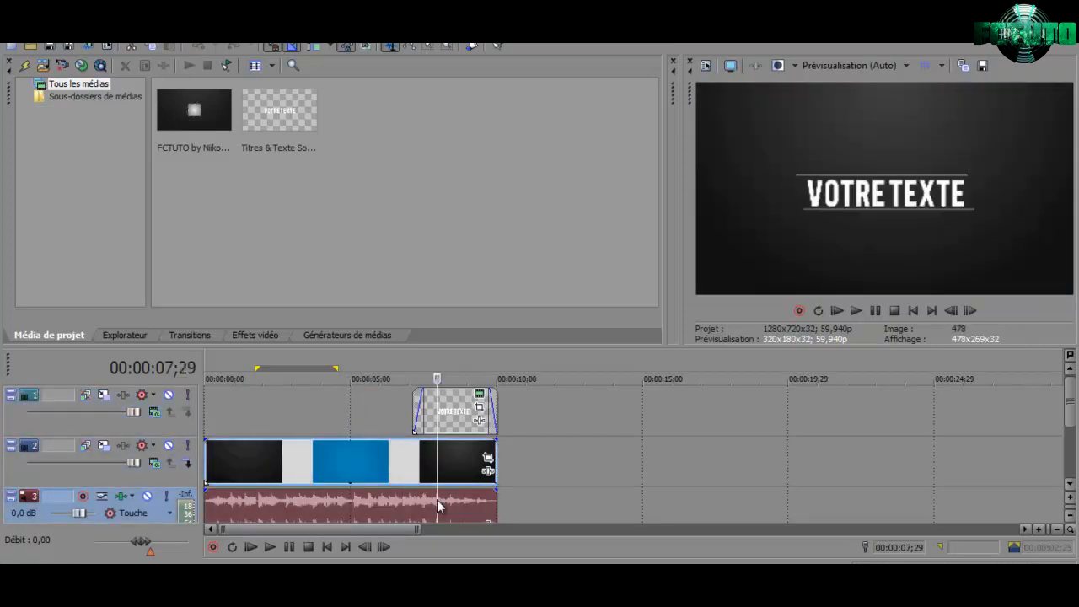
{"action": "left_click", "coordinate": [256, 395]}
{"action": "left_click", "coordinate": [242, 406]}
{"action": "left_click", "coordinate": [211, 407]}
{"action": "left_click", "coordinate": [205, 409]}
Replace the placeholder text of the title event on track 1 with "FROZIIK"
{"action": "left_click", "coordinate": [452, 415]}
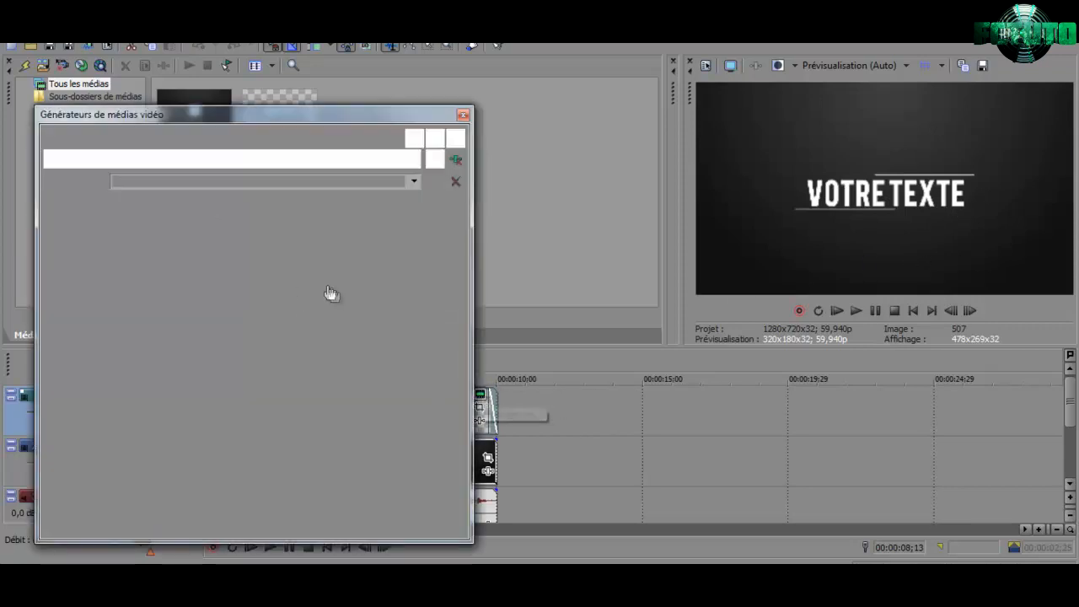
{"action": "left_click_drag", "start_coordinate": [342, 297], "coordinate": [2, 270]}
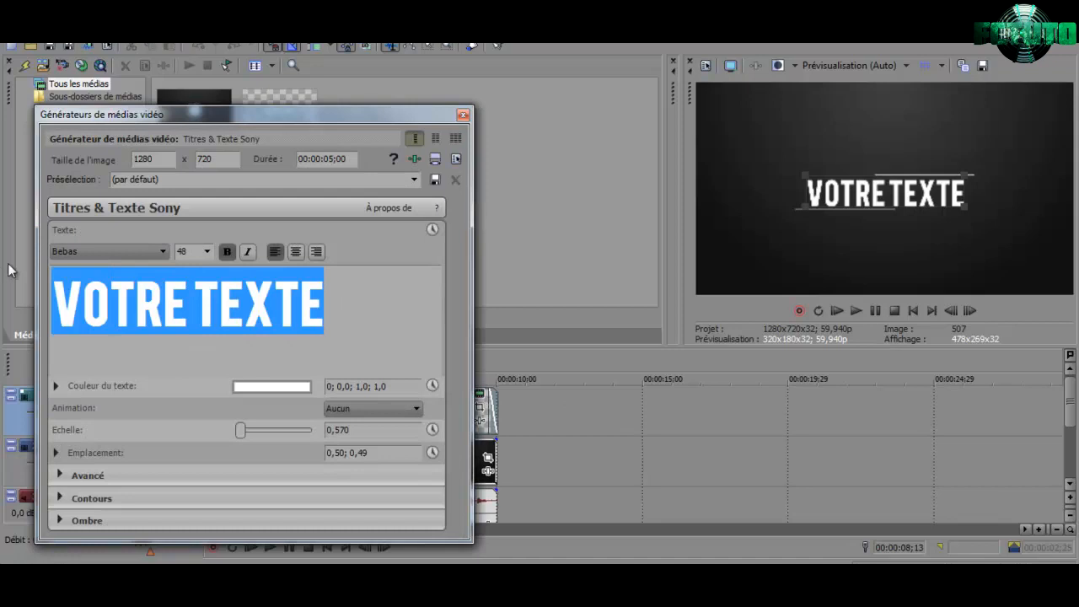
{"action": "type", "text": "FROZIIK"}
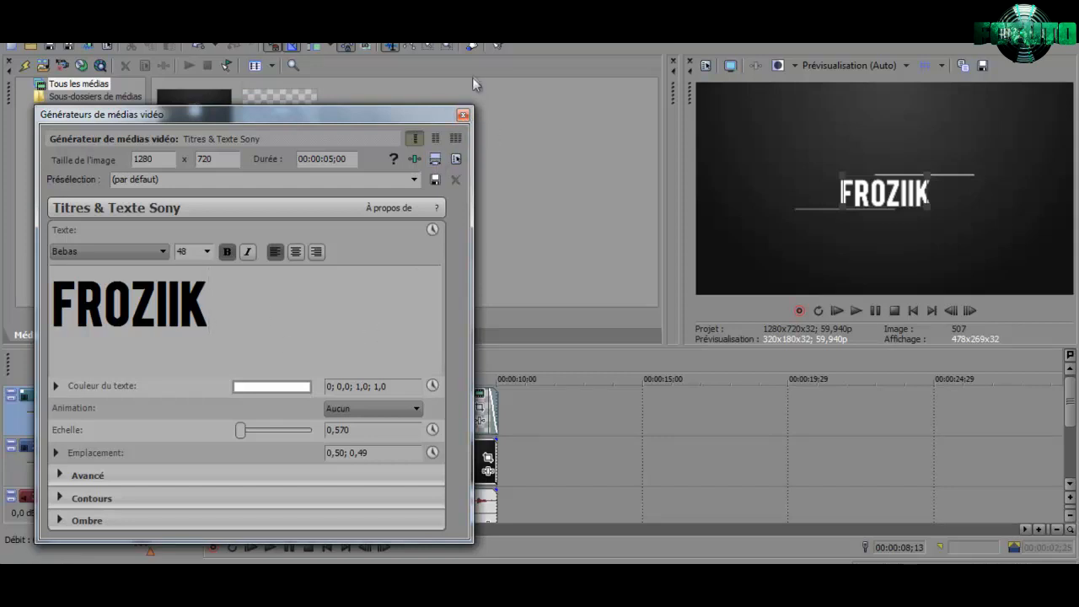
{"action": "left_click", "coordinate": [463, 116]}
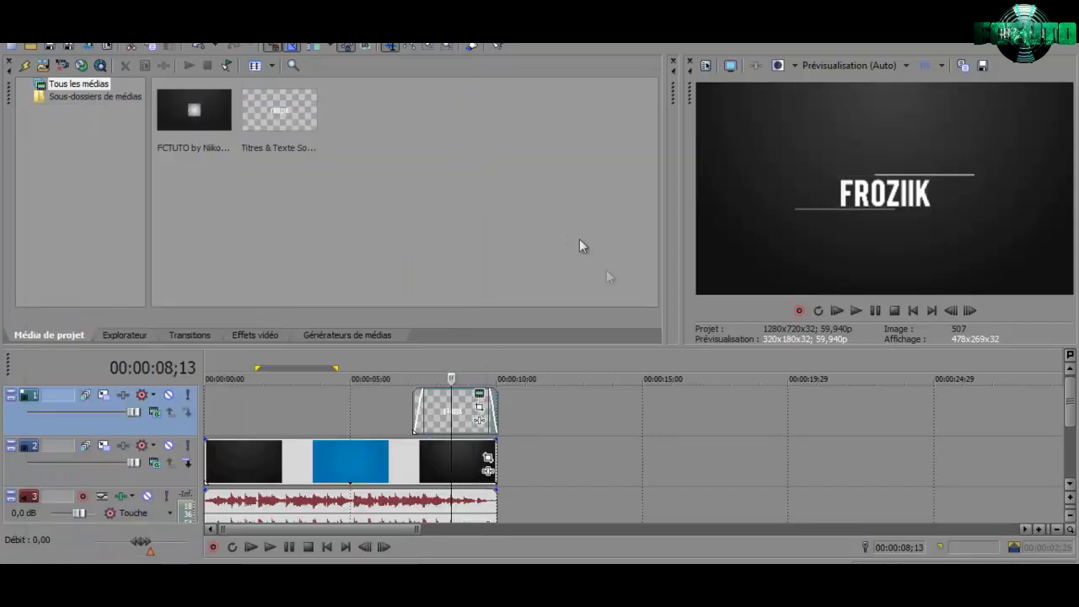
Render the project's loop region to the Desktop as an MP4 named "froziik intro fctuto" with the Internet HD 720p template
{"action": "left_click", "coordinate": [497, 414]}
{"action": "left_click", "coordinate": [16, 29]}
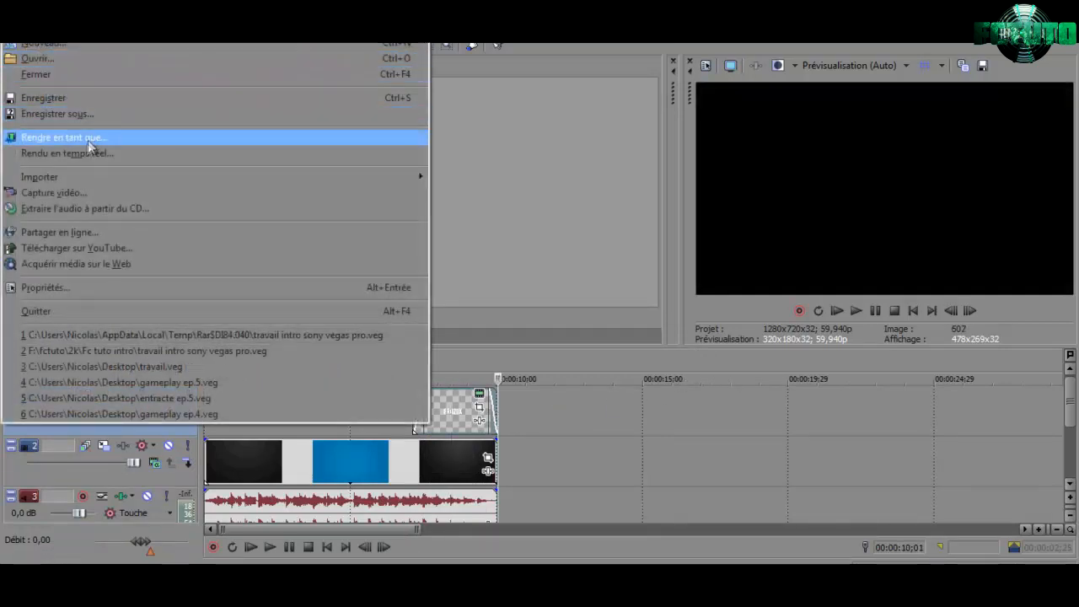
{"action": "left_click", "coordinate": [76, 143]}
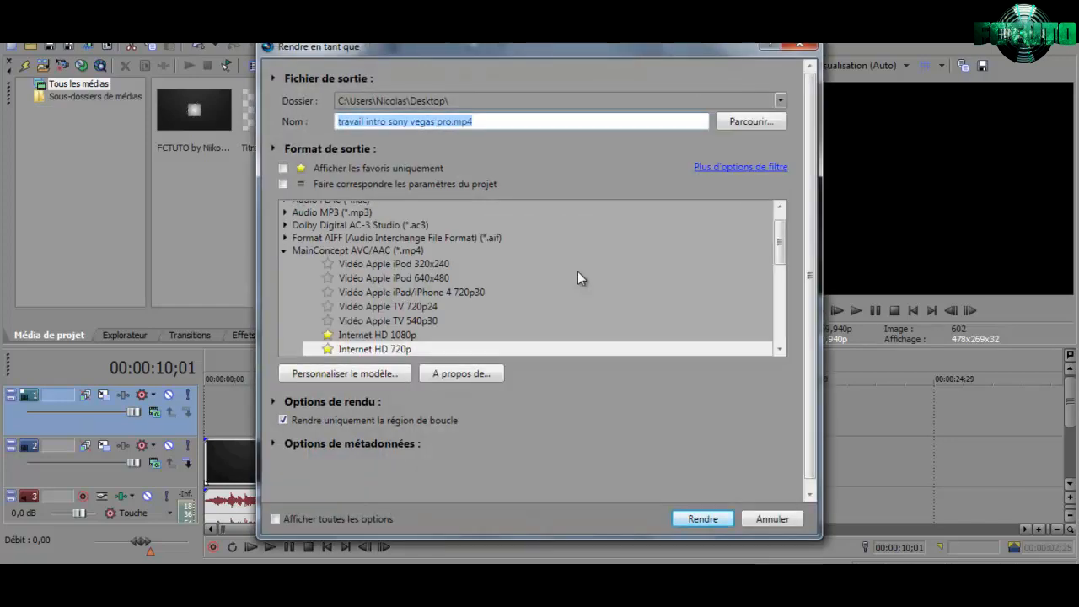
{"action": "type", "text": "froze"}
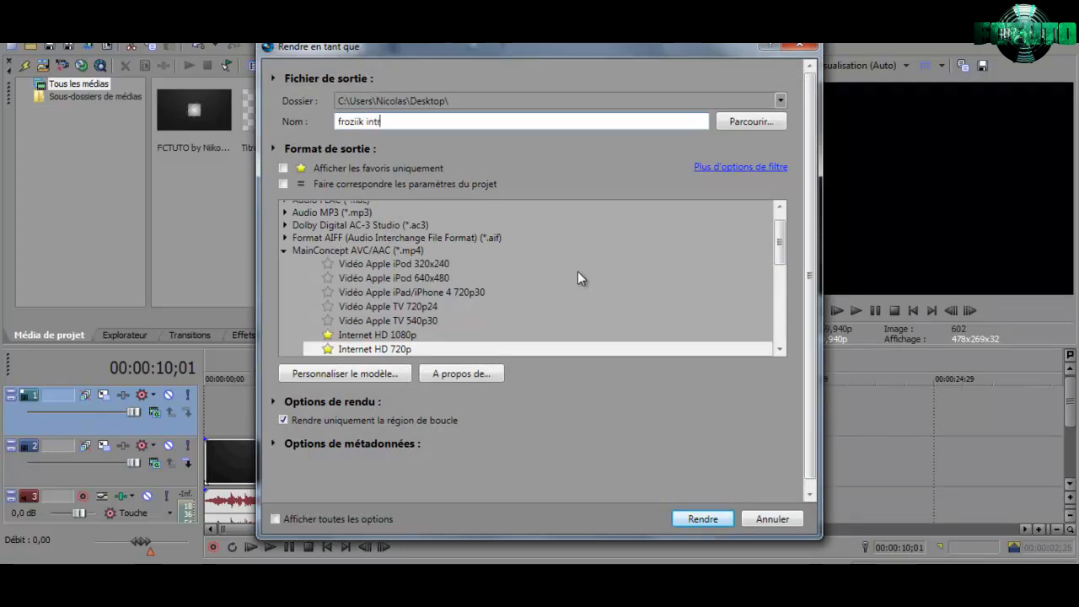
{"action": "type", "text": "k intro fctuto"}
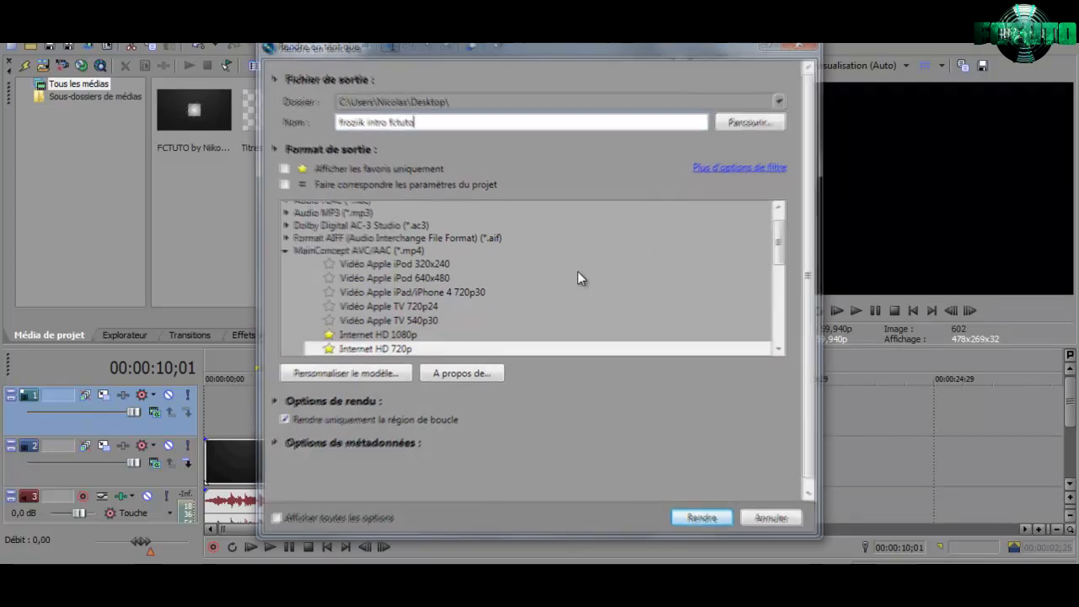
{"action": "key", "text": "Return"}
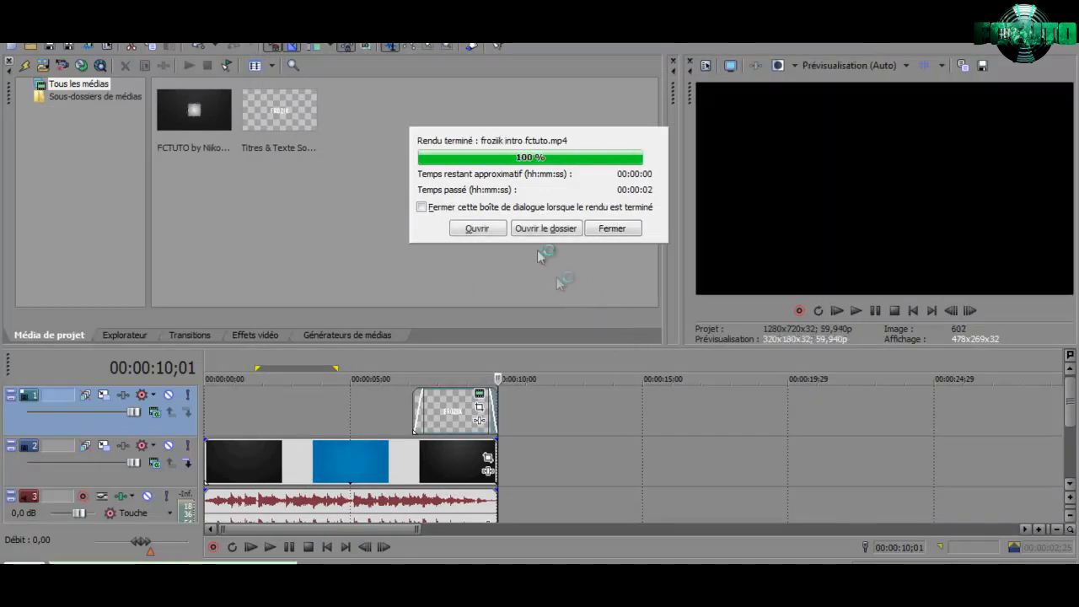
{"action": "left_click", "coordinate": [592, 228]}
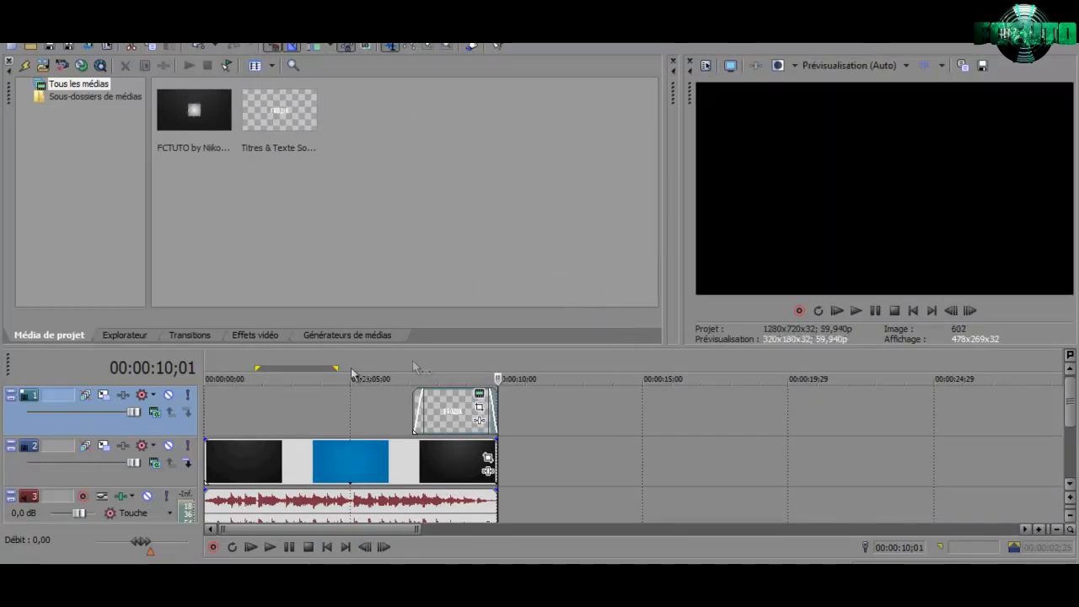
Extend the loop region over the whole intro and render it again as "froziik intro fctuto", overwriting the existing file
{"action": "left_click_drag", "start_coordinate": [336, 368], "coordinate": [496, 368]}
{"action": "left_click_drag", "start_coordinate": [250, 369], "coordinate": [205, 369]}
{"action": "left_click", "coordinate": [15, 28]}
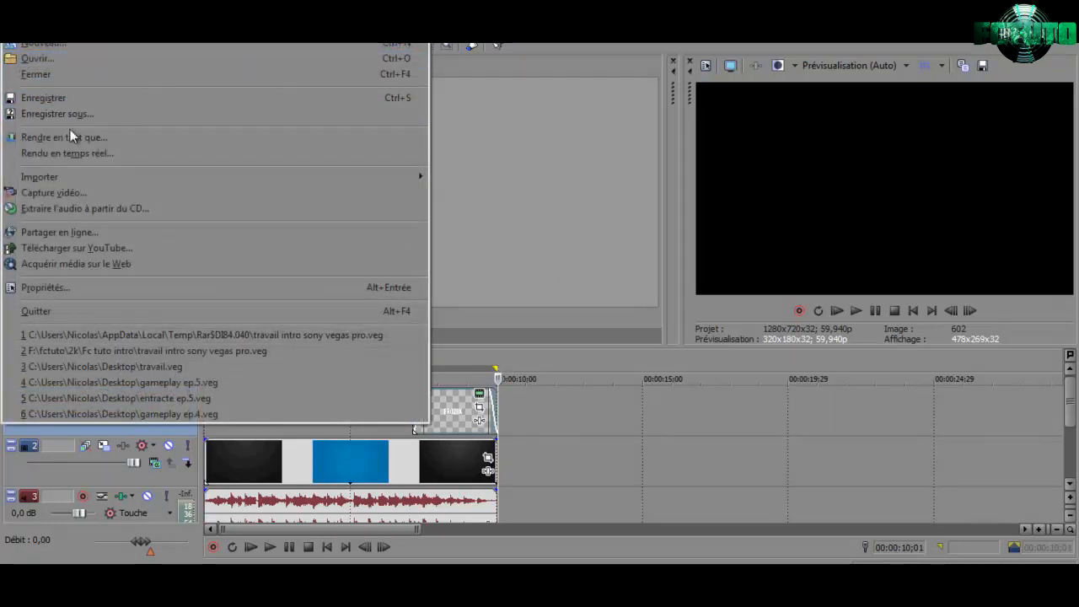
{"action": "left_click", "coordinate": [69, 135]}
{"action": "type", "text": "fro"}
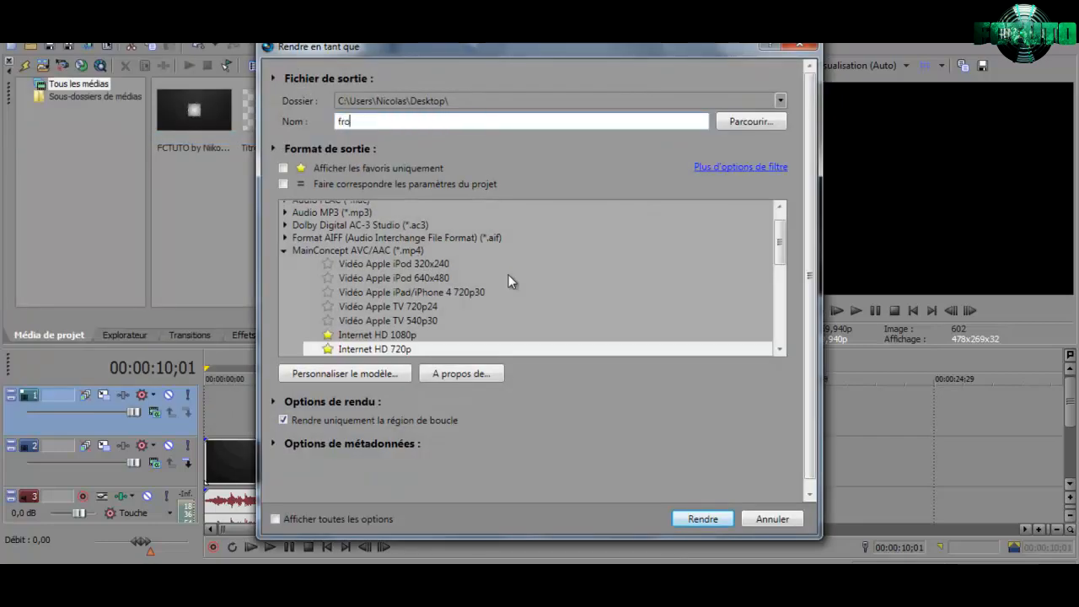
{"action": "type", "text": "ziik intro fctuto"}
{"action": "key", "text": "Return"}
{"action": "key", "text": "Left"}
{"action": "key", "text": "Return"}
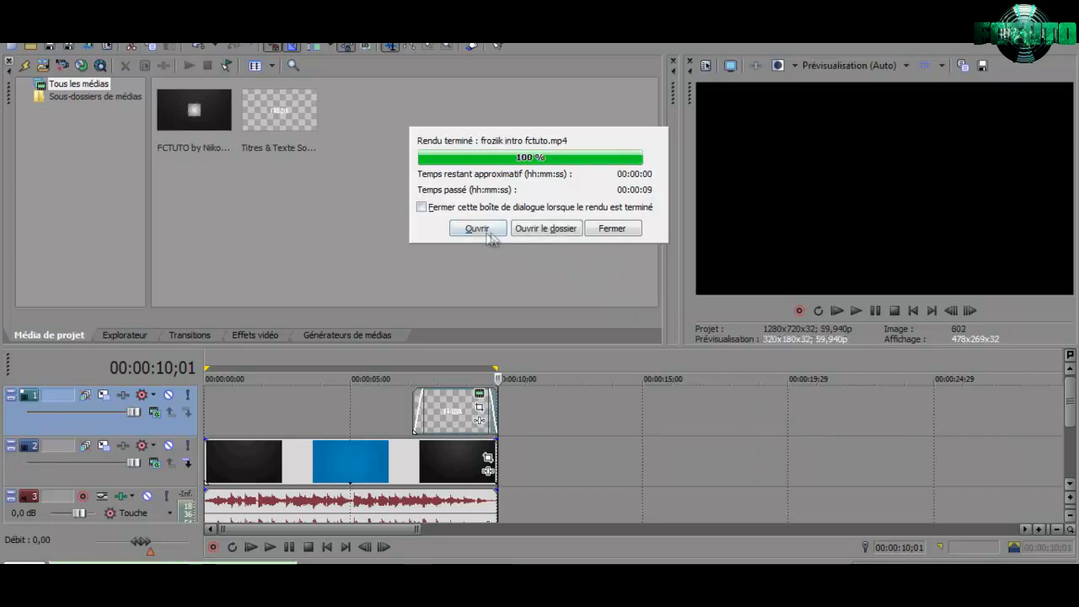
{"action": "left_click", "coordinate": [520, 229]}
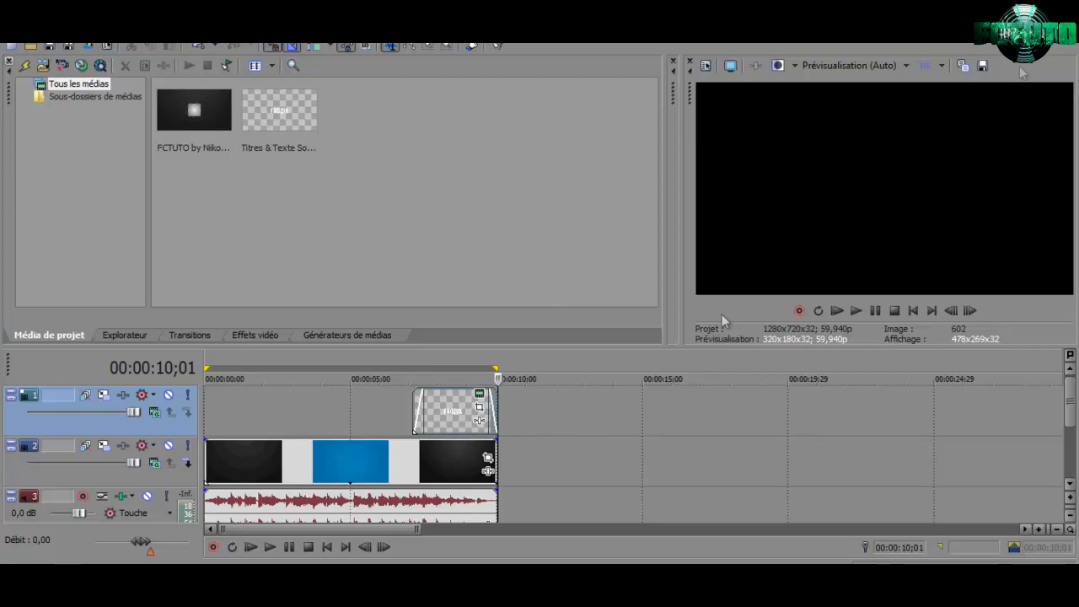
Close Vegas Pro without saving the project, and open the "Template FCTUTO" folder in the archive
{"action": "key", "text": "alt+F4"}
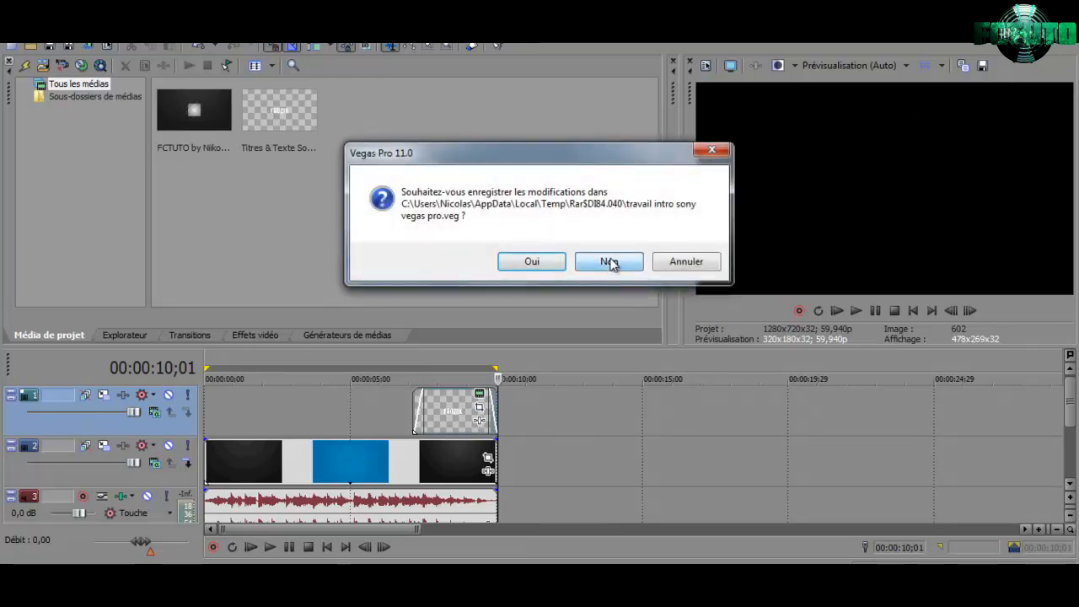
{"action": "left_click", "coordinate": [612, 260]}
{"action": "double_click", "coordinate": [118, 275]}
{"action": "left_click", "coordinate": [131, 305]}
{"action": "double_click", "coordinate": [131, 305]}
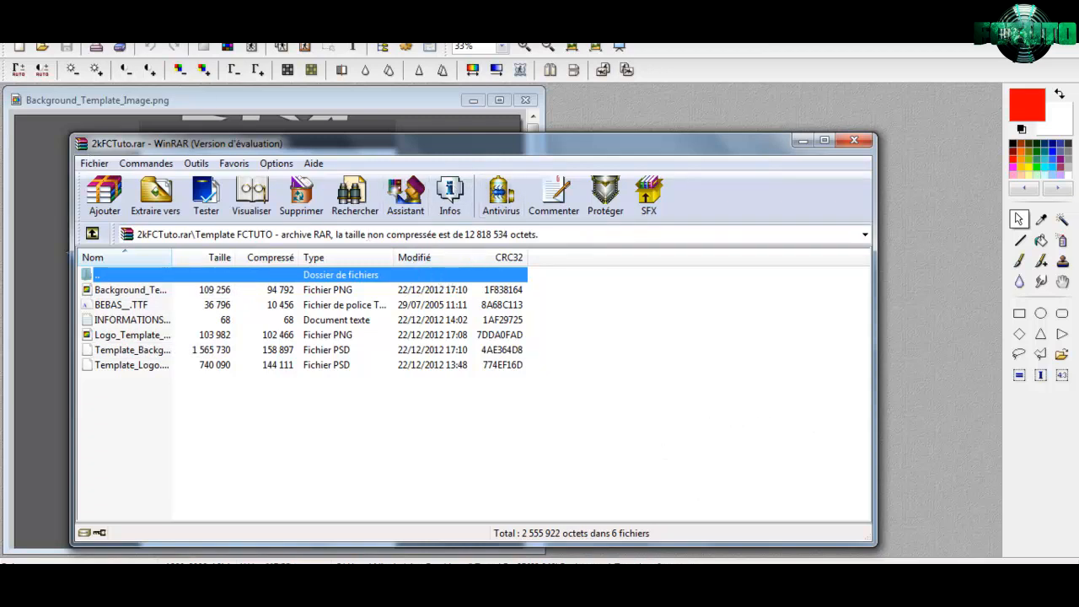
Switch to PhotoFiltre and view Background_Template_Image.png at 50% zoom
{"action": "left_click", "coordinate": [540, 590]}
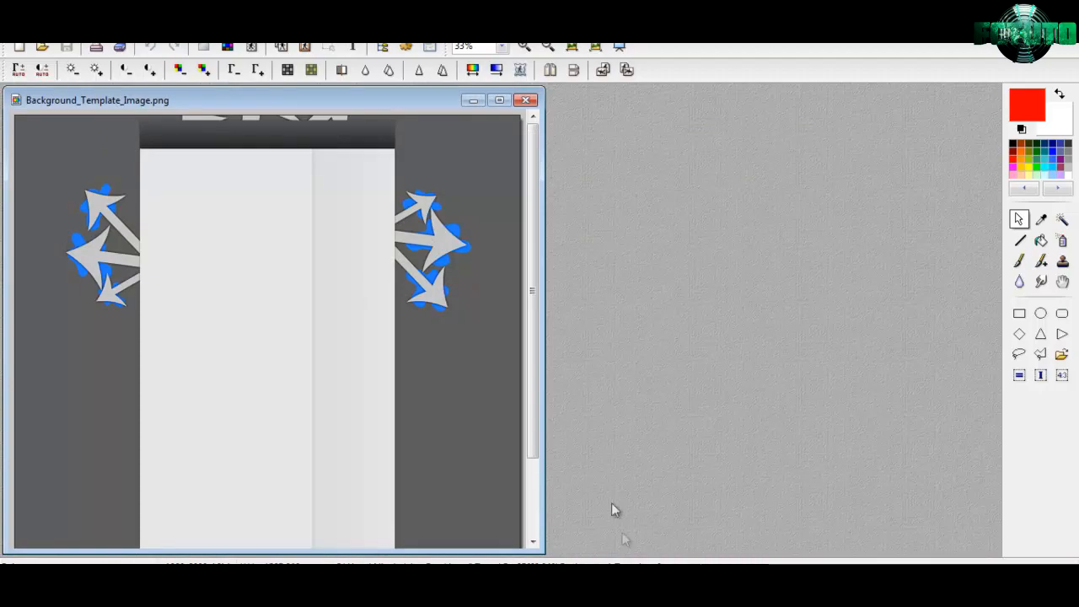
{"action": "left_click", "coordinate": [337, 590]}
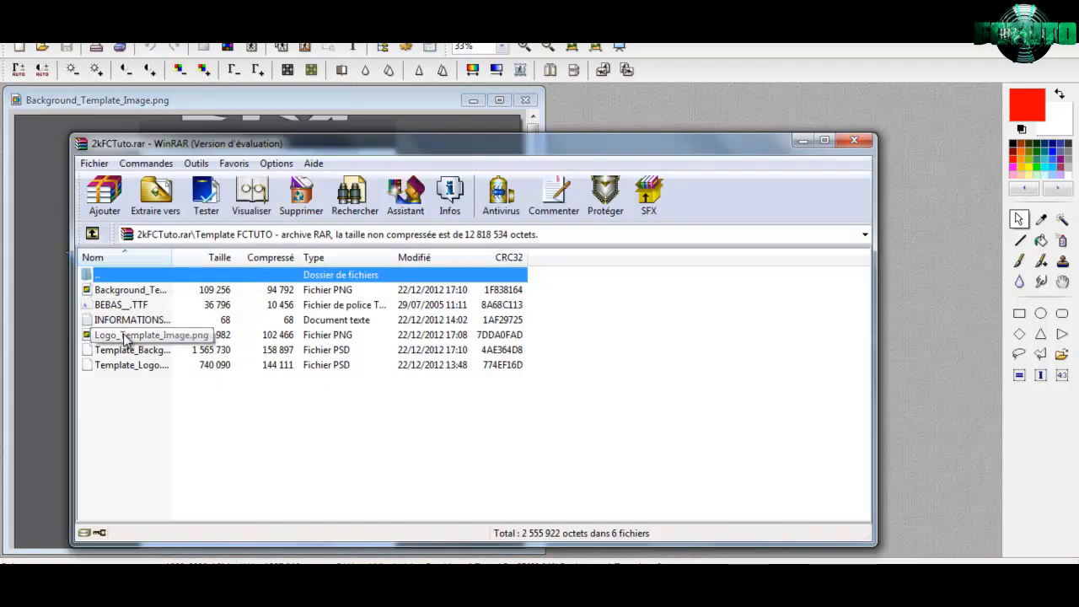
{"action": "left_click", "coordinate": [594, 588]}
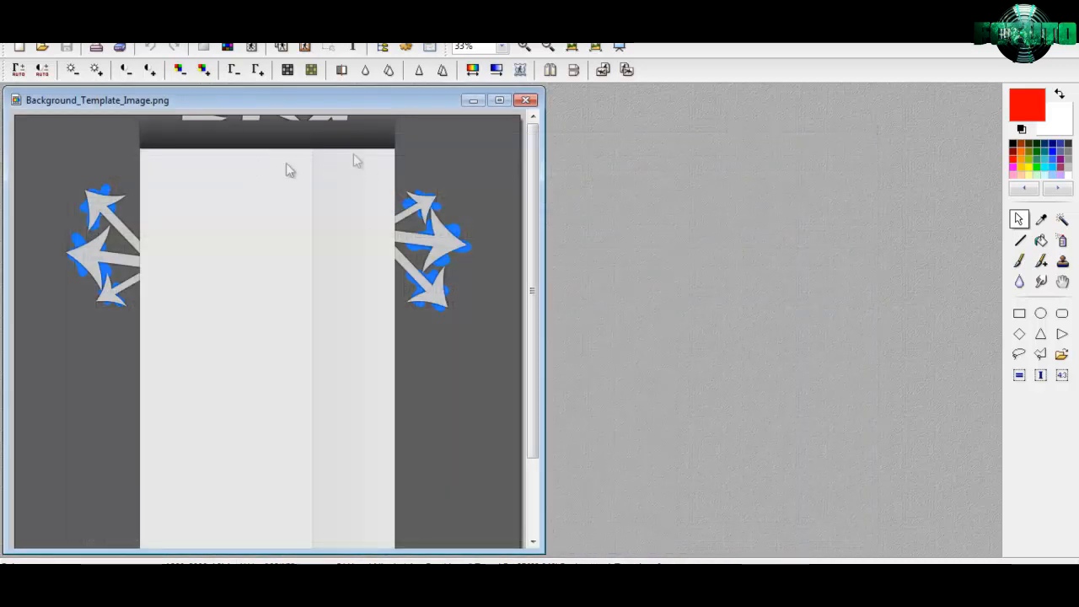
{"action": "scroll", "coordinate": [422, 204], "scroll_direction": "up", "scroll_amount": 2}
{"action": "scroll", "coordinate": [489, 253], "scroll_direction": "down", "scroll_amount": 2}
{"action": "scroll", "coordinate": [339, 223], "scroll_direction": "up", "scroll_amount": 1}
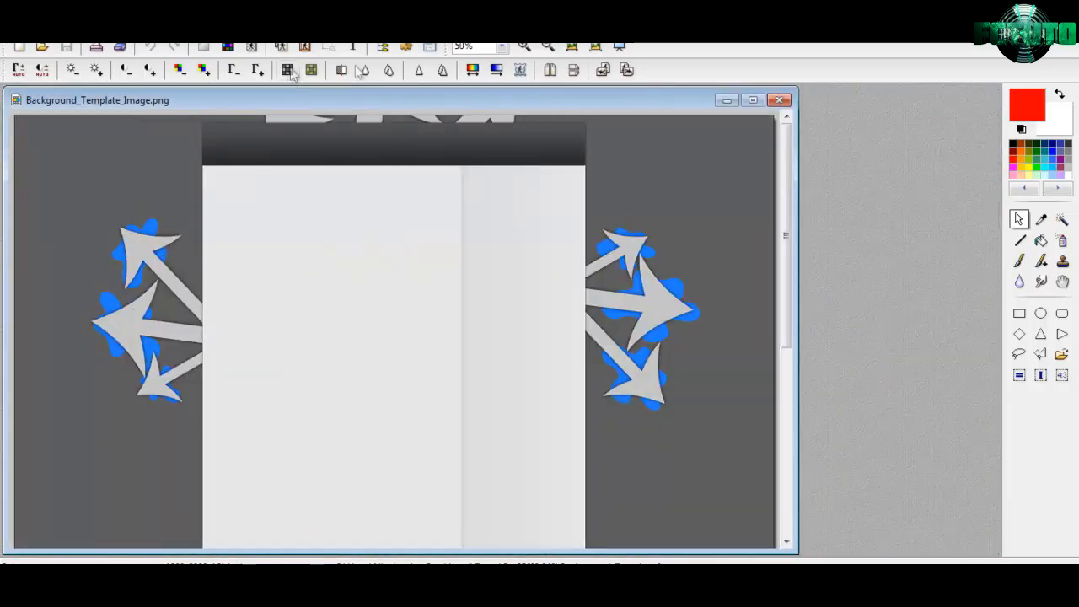
Start a text insertion reading "froziik" on the background template, using the Bebas font and a 90° angle
{"action": "left_click", "coordinate": [353, 46]}
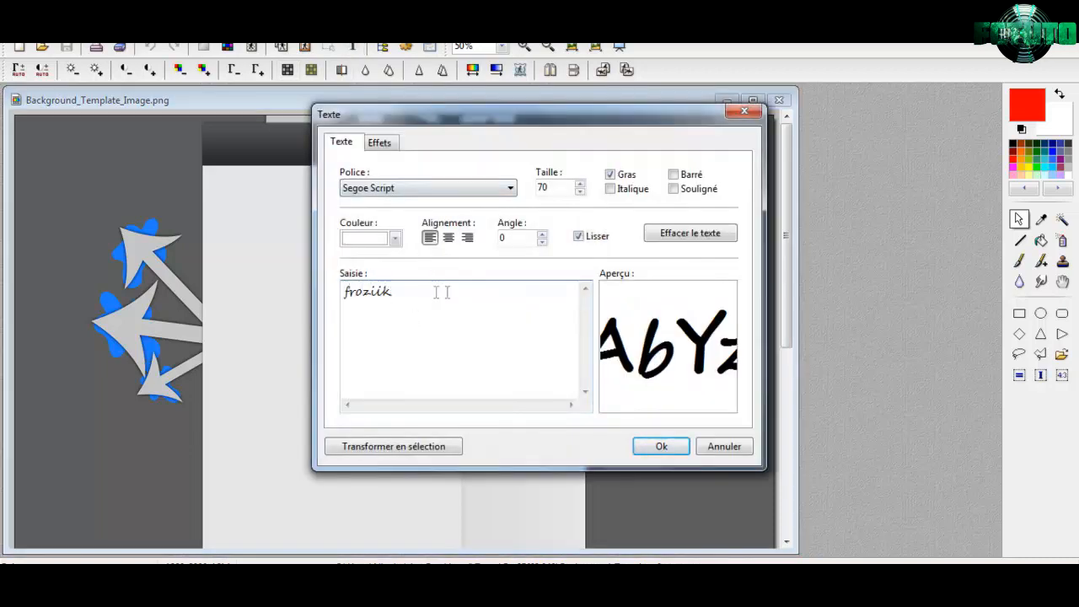
{"action": "left_click_drag", "start_coordinate": [436, 292], "coordinate": [258, 291]}
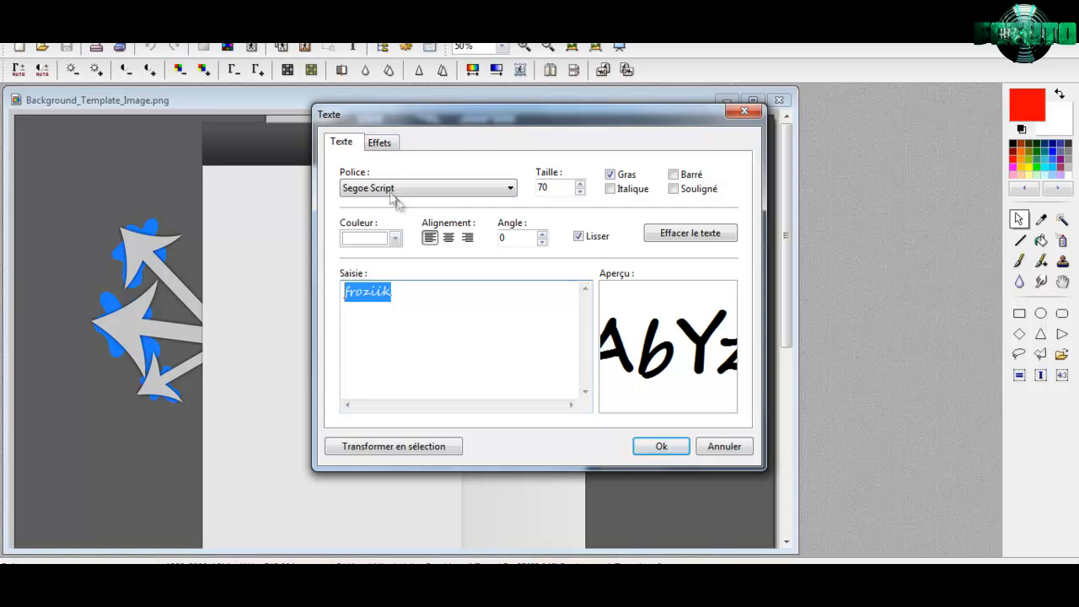
{"action": "left_click", "coordinate": [421, 189]}
{"action": "key", "text": "b"}
{"action": "left_click", "coordinate": [376, 229]}
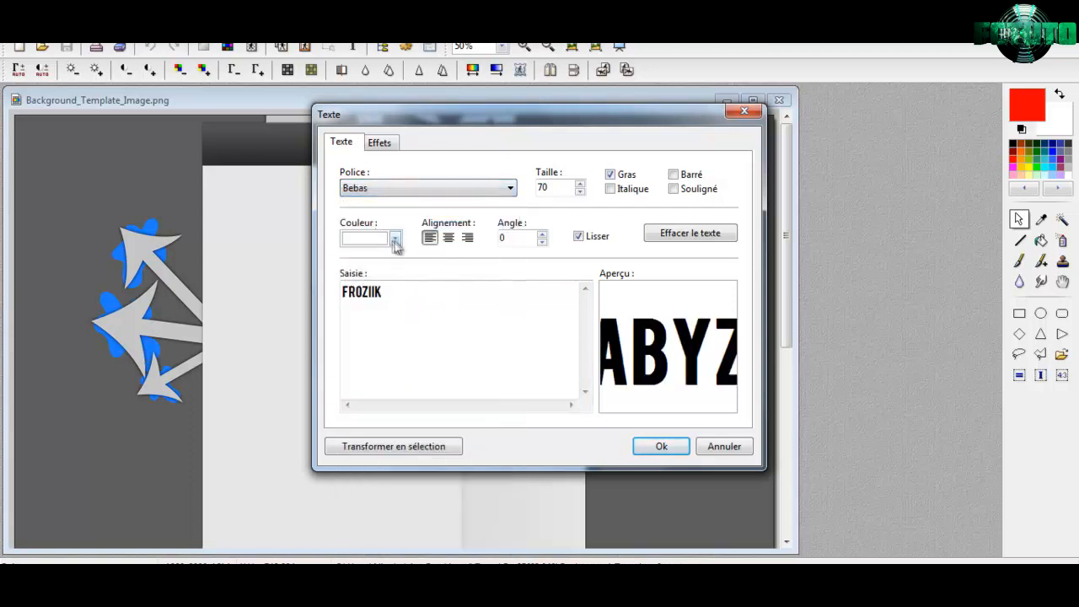
{"action": "left_click", "coordinate": [397, 241]}
{"action": "left_click", "coordinate": [395, 239]}
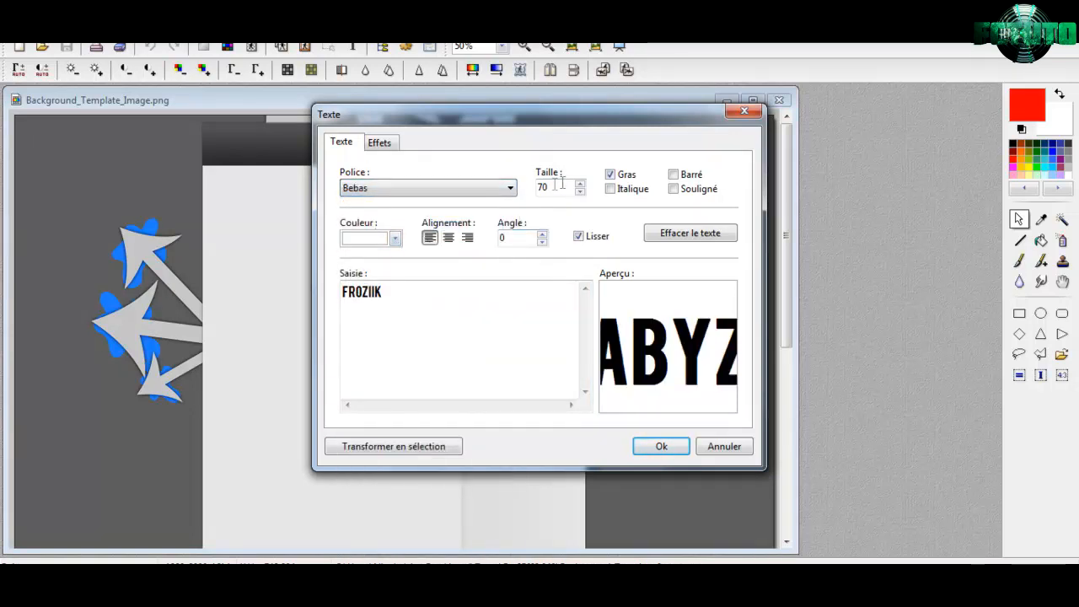
{"action": "left_click_drag", "start_coordinate": [518, 237], "coordinate": [80, 229]}
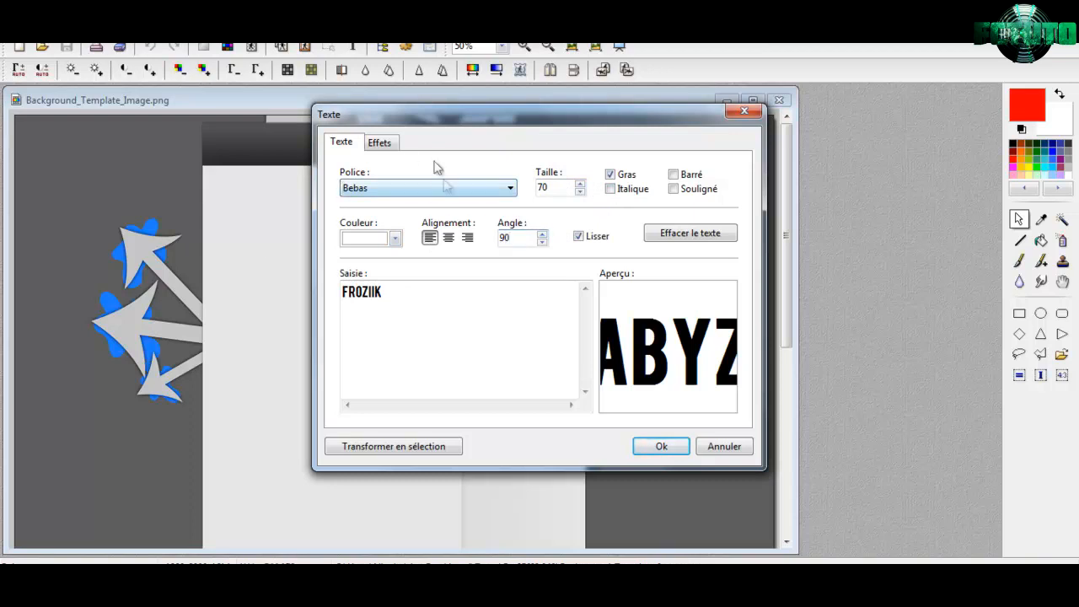
Give the text 79% opacity, a drop shadow and an outer bevel, and insert it into the image
{"action": "left_click", "coordinate": [380, 144]}
{"action": "left_click_drag", "start_coordinate": [567, 187], "coordinate": [523, 203]}
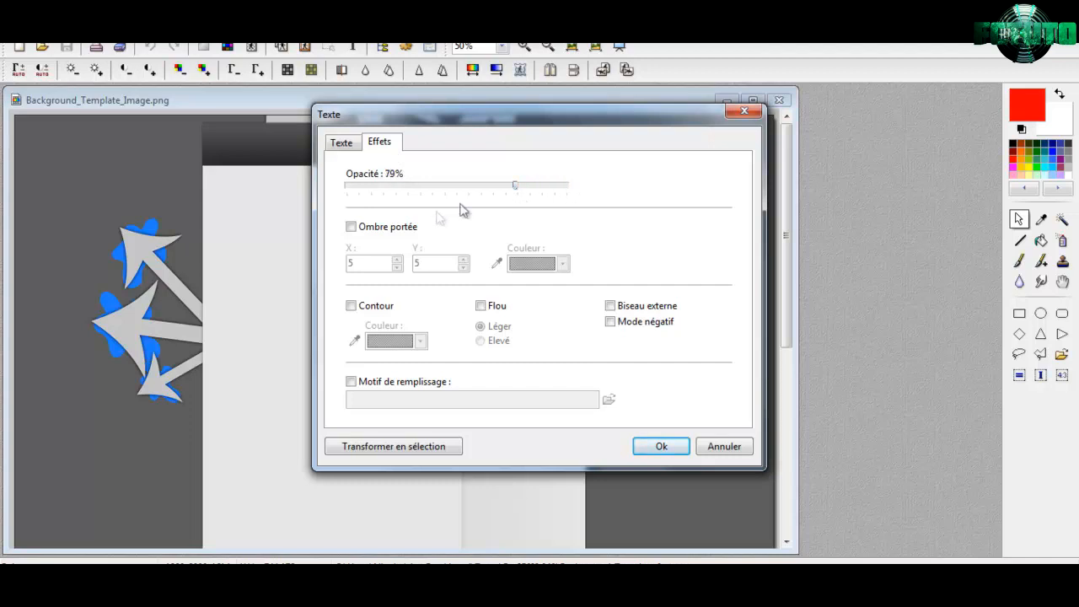
{"action": "left_click", "coordinate": [351, 227]}
{"action": "left_click", "coordinate": [607, 305]}
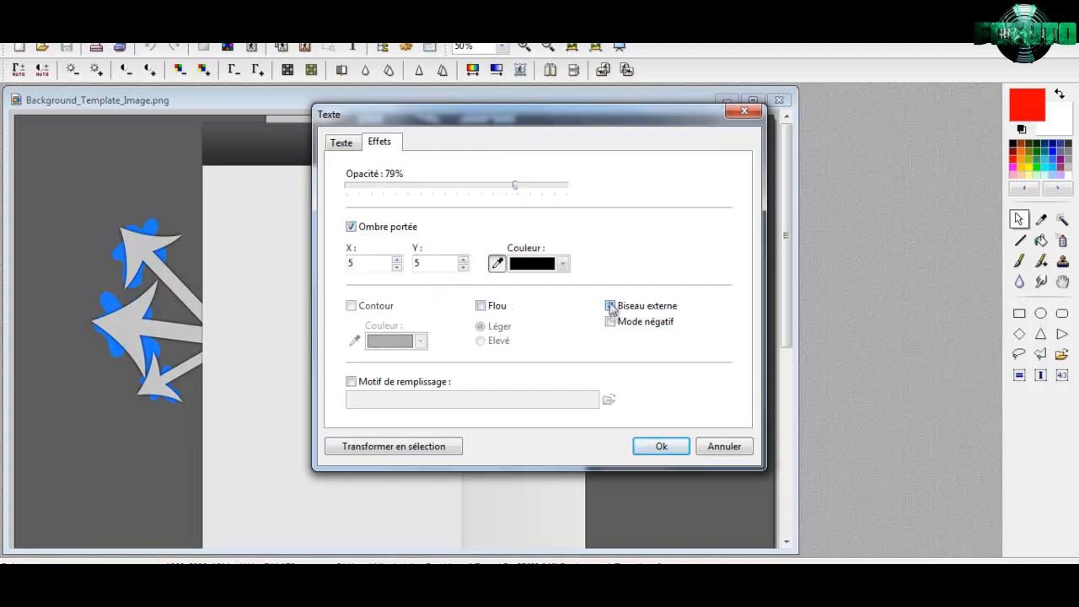
{"action": "left_click", "coordinate": [663, 447]}
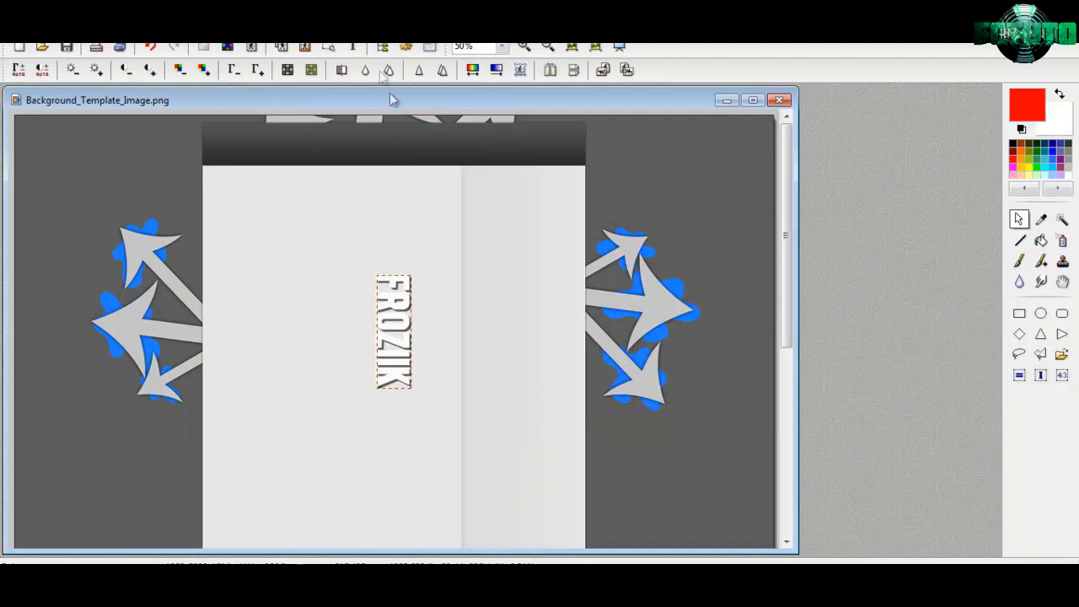
Set the FROZIIK text's angle to -90° with a black outline, and place it over the arrows against the white page area's left edge
{"action": "left_click", "coordinate": [352, 47]}
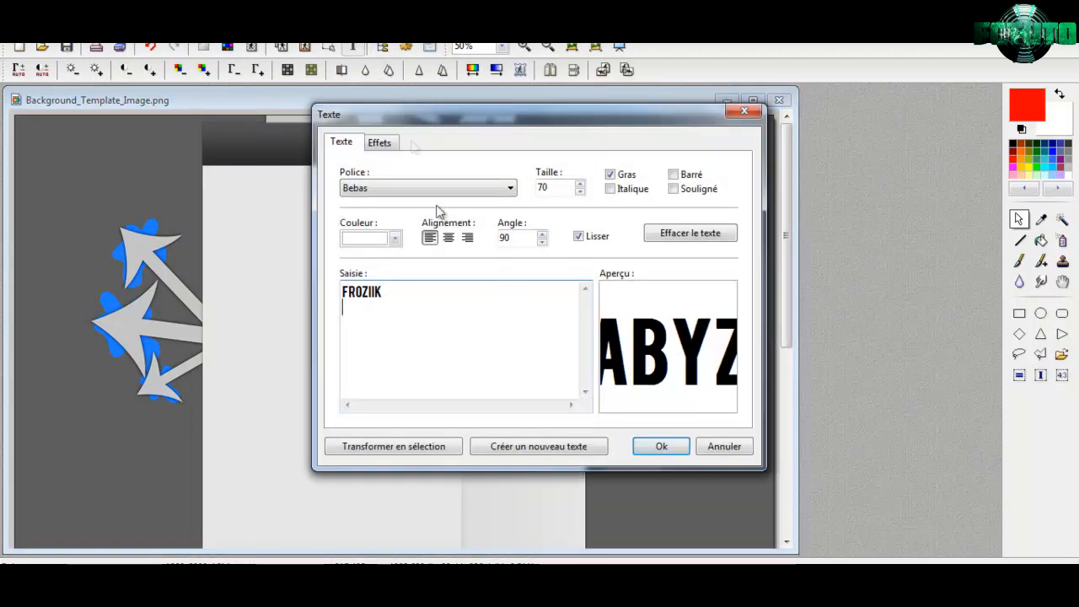
{"action": "left_click", "coordinate": [503, 237]}
{"action": "type", "text": "9"}
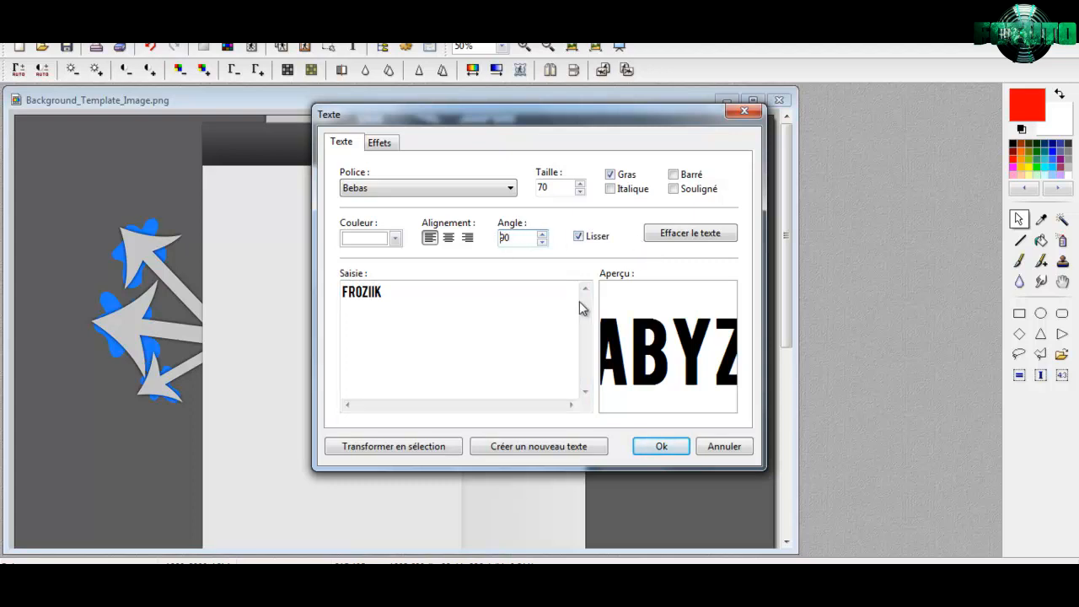
{"action": "left_click", "coordinate": [380, 143]}
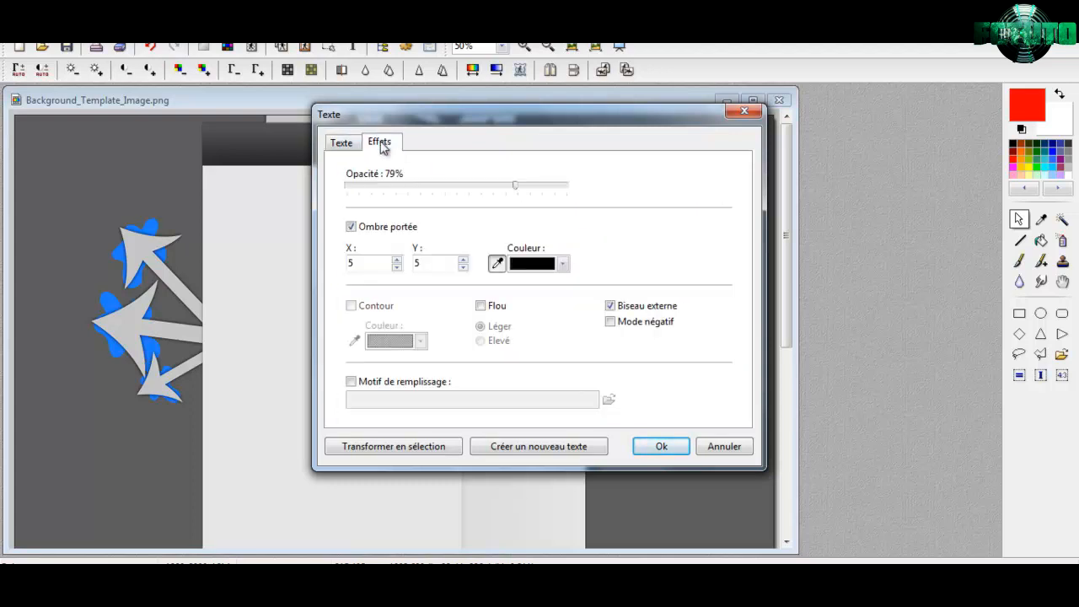
{"action": "left_click", "coordinate": [350, 306]}
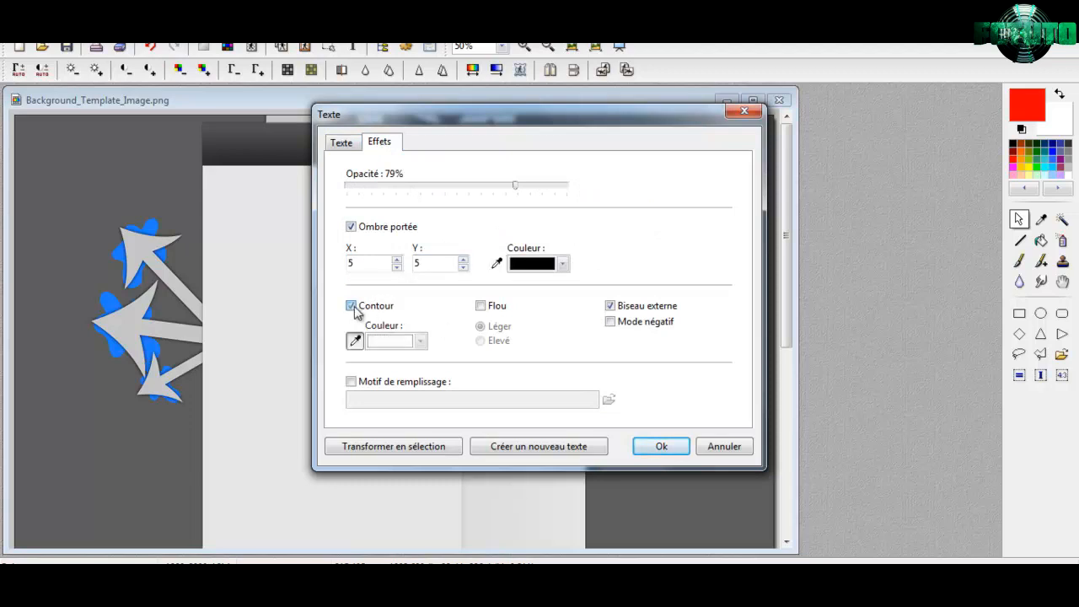
{"action": "left_click", "coordinate": [420, 340]}
{"action": "left_click", "coordinate": [381, 377]}
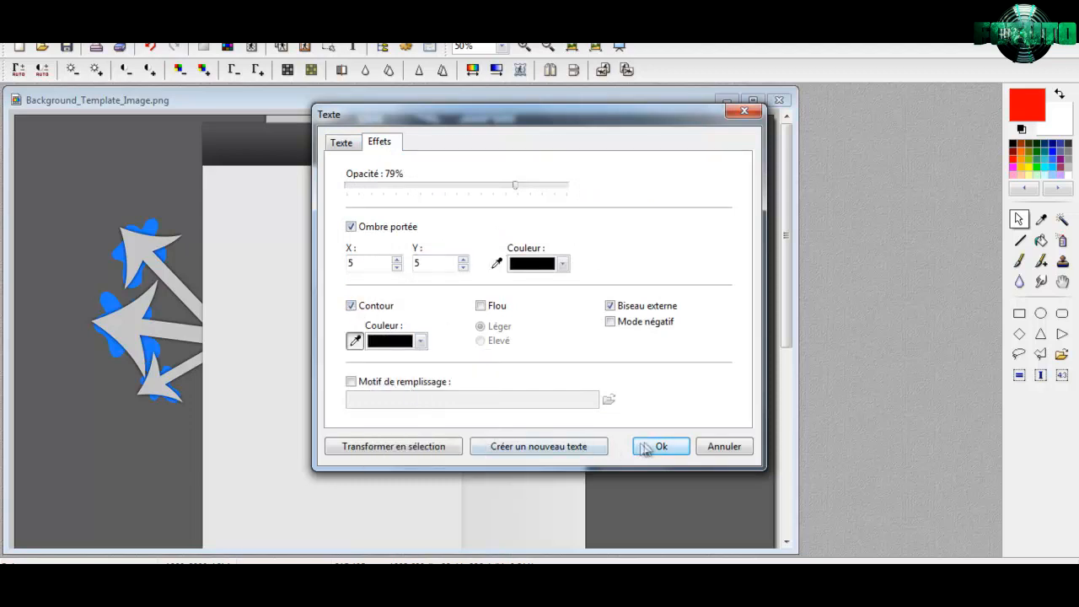
{"action": "left_click", "coordinate": [653, 447]}
{"action": "left_click_drag", "start_coordinate": [264, 333], "coordinate": [190, 329]}
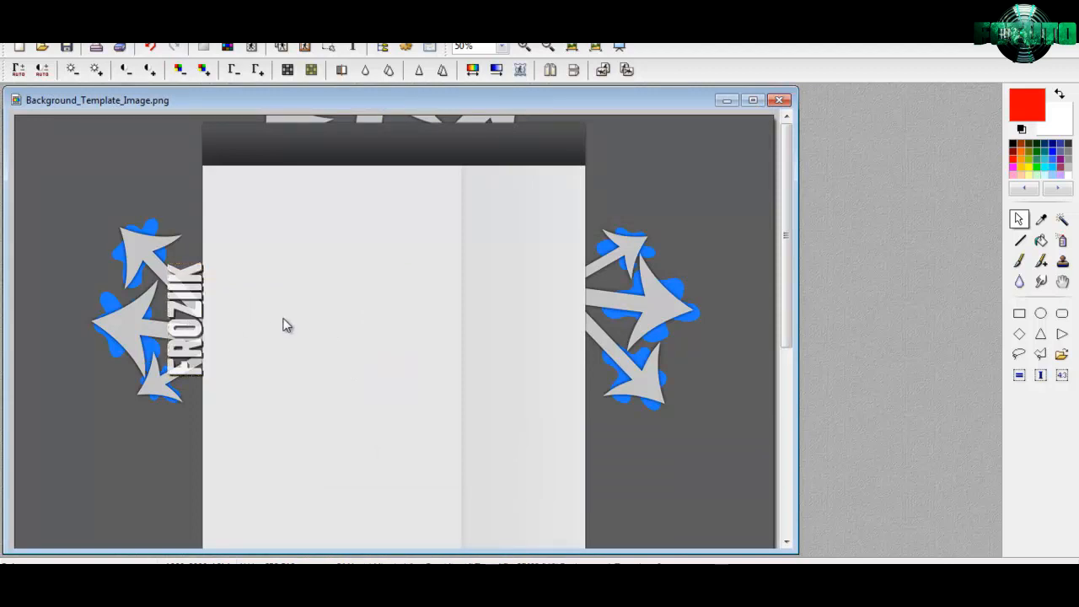
Insert a second text reading "COMMENTATEUR FUN" at a 90° angle on the background template
{"action": "left_click", "coordinate": [352, 47]}
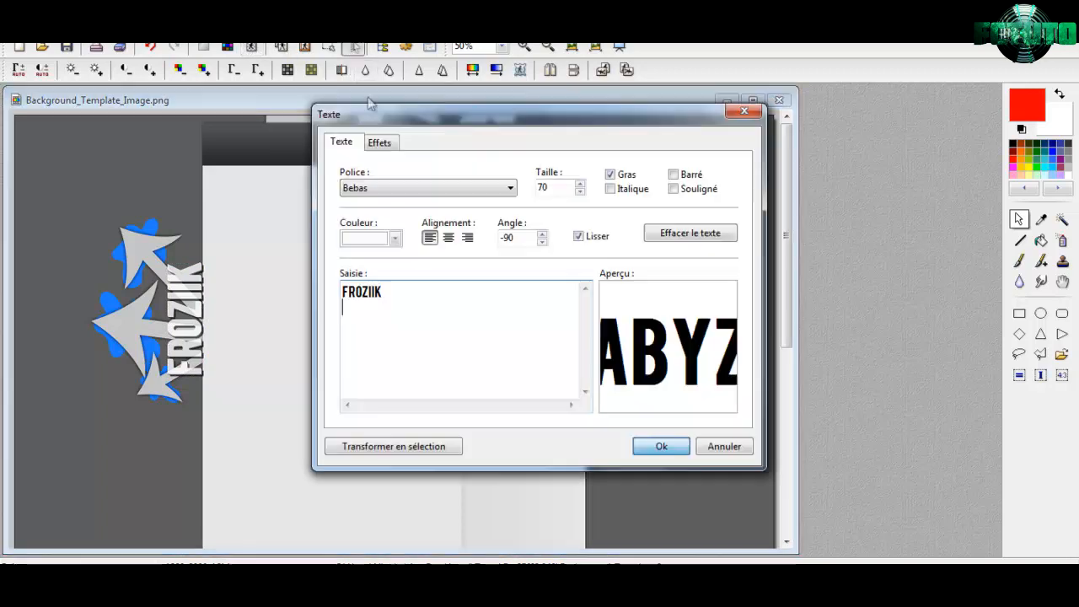
{"action": "key", "text": "ctrl+a"}
{"action": "type", "text": "CO"}
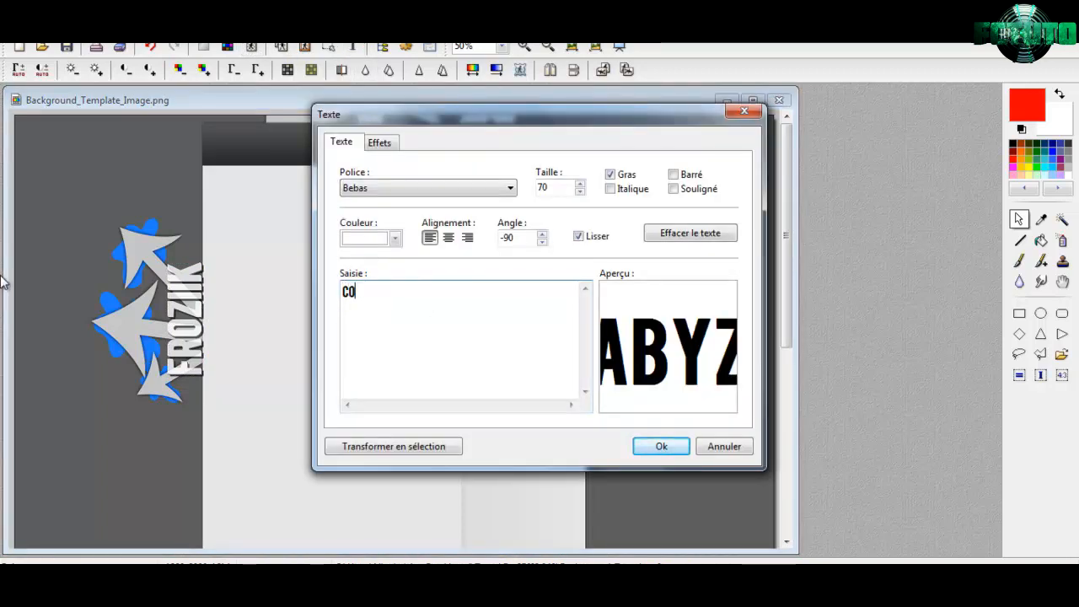
{"action": "type", "text": "MMENTATEURFUN"}
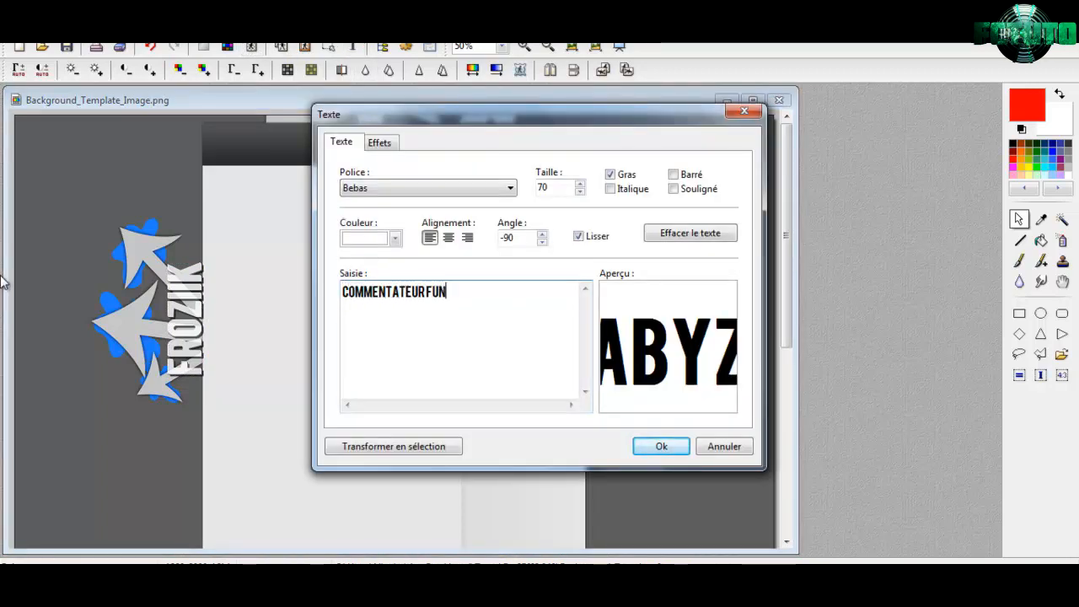
{"action": "left_click", "coordinate": [507, 239]}
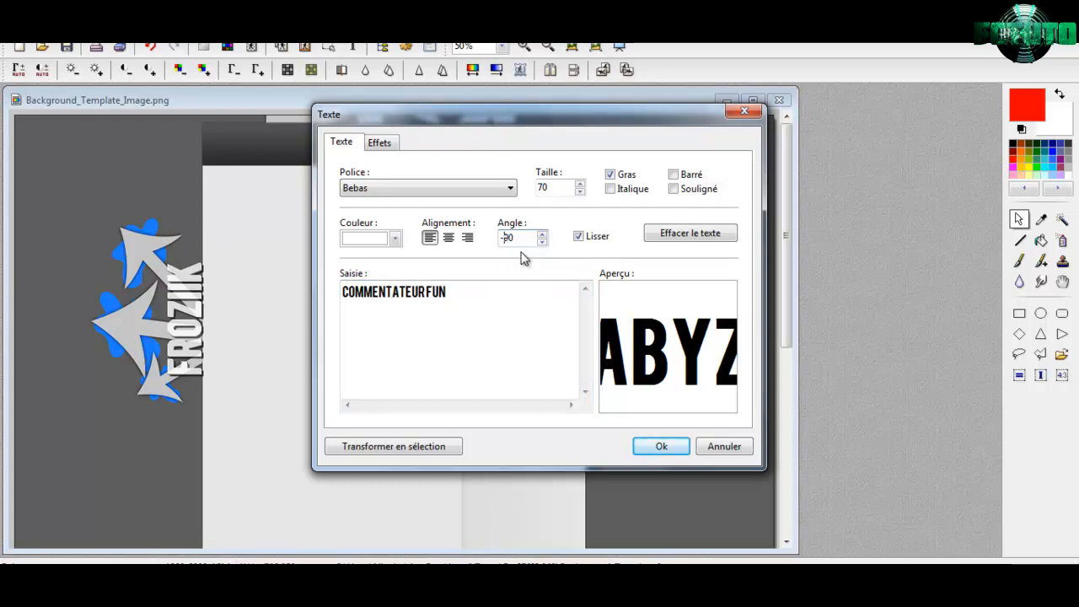
{"action": "left_click", "coordinate": [670, 448]}
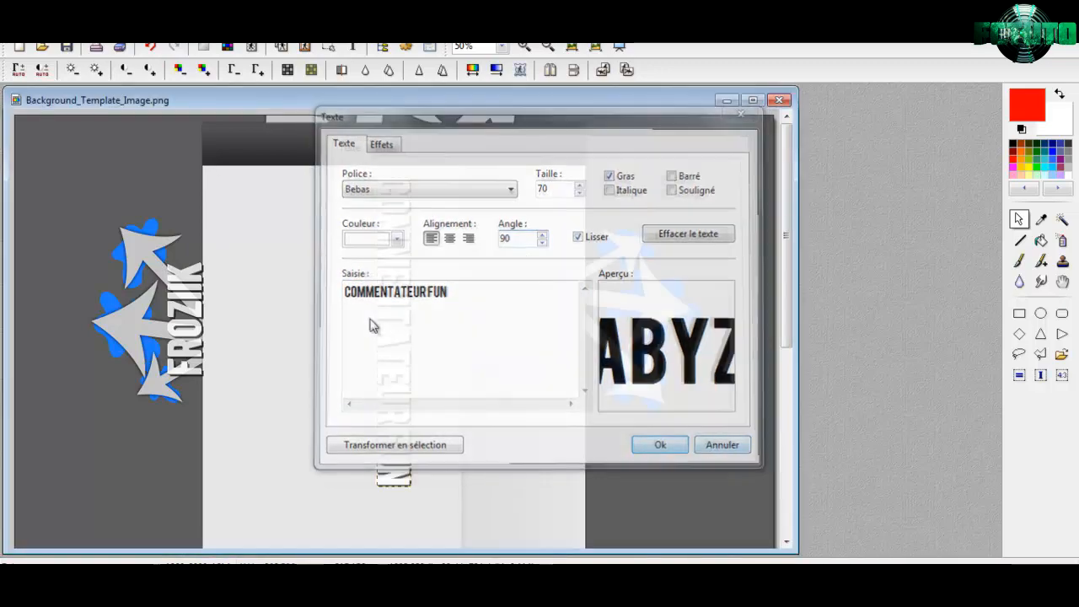
Reduce the COMMENTATEUR FUN text to size 50 and place it along the white page area's right edge, over the arrows
{"action": "left_click", "coordinate": [352, 46]}
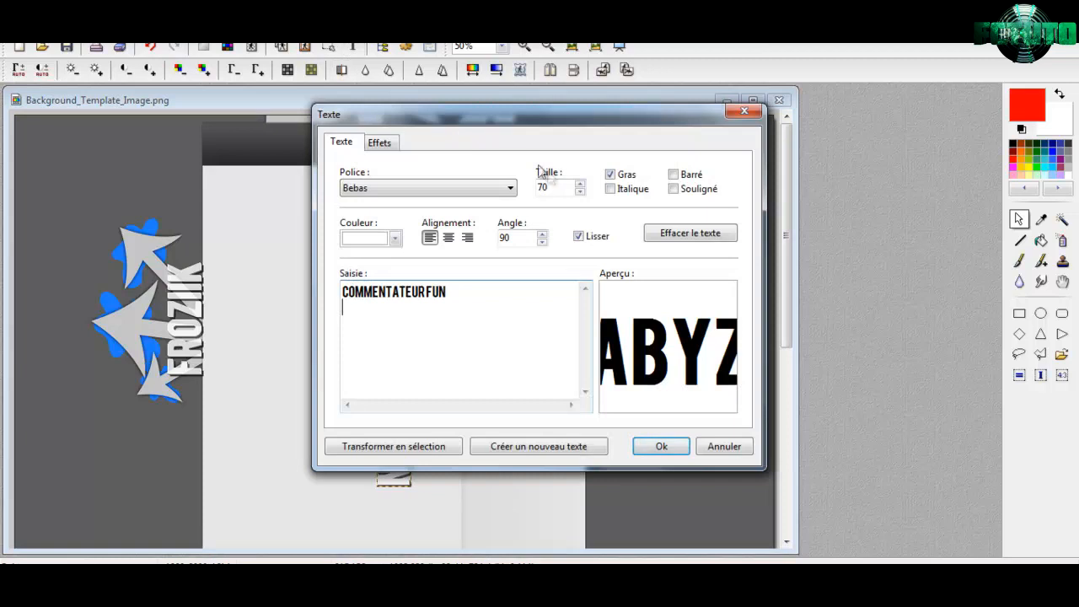
{"action": "type", "text": "50"}
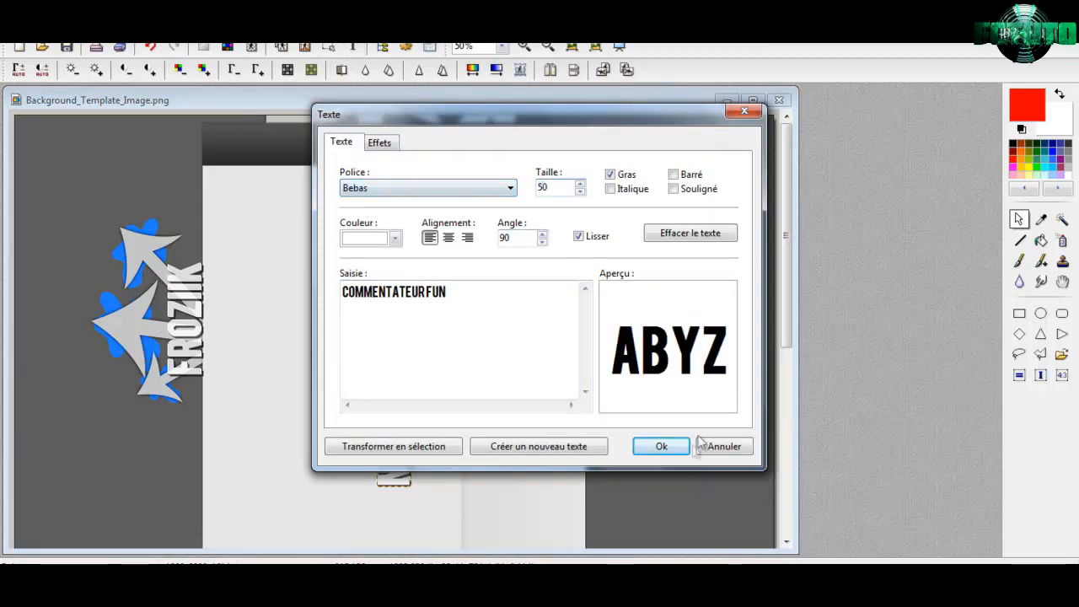
{"action": "left_click", "coordinate": [666, 446]}
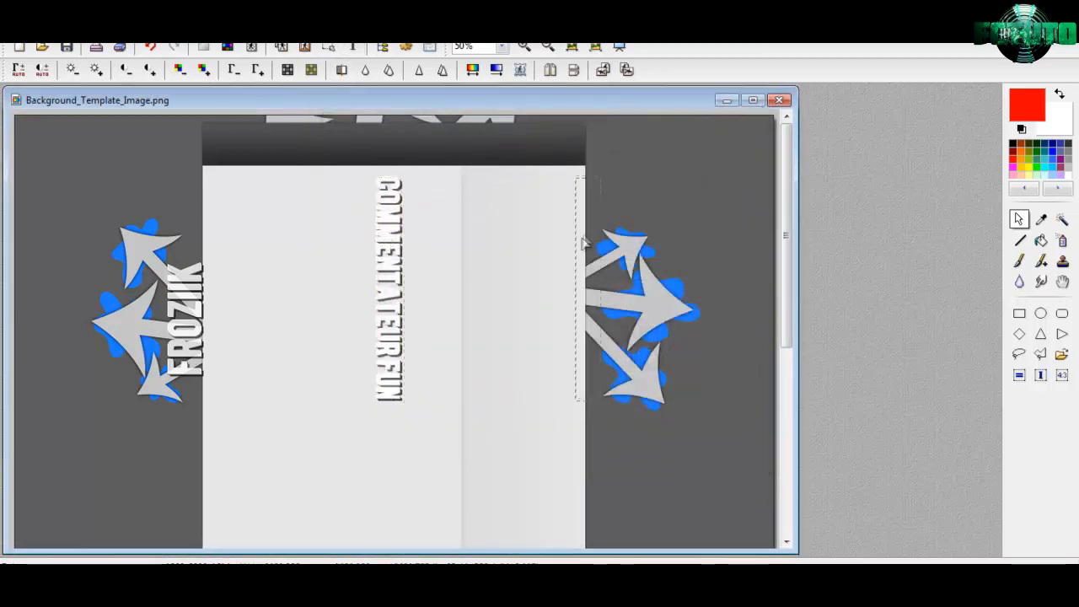
{"action": "left_click_drag", "start_coordinate": [596, 227], "coordinate": [593, 224]}
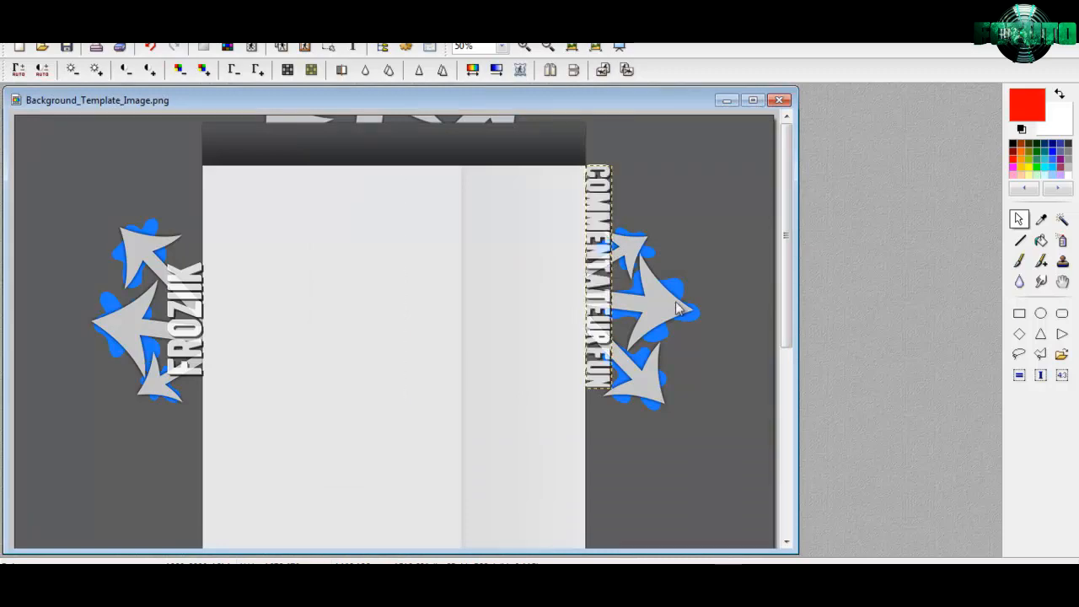
{"action": "left_click", "coordinate": [675, 303]}
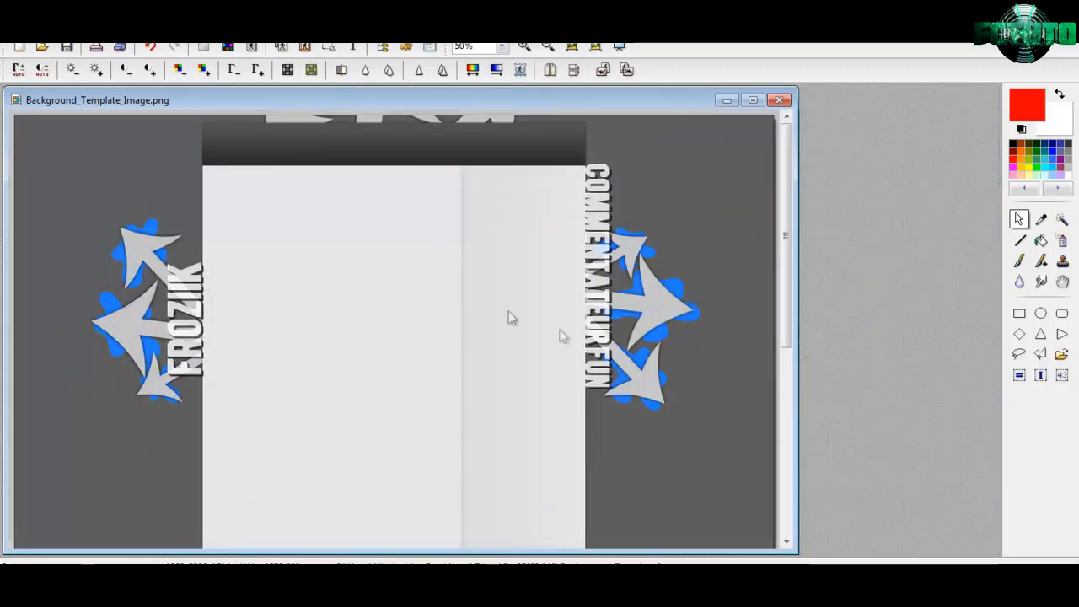
Examine both vertical texts on the background template at several zoom levels
{"action": "scroll", "coordinate": [474, 285], "scroll_direction": "up", "scroll_amount": 1}
{"action": "scroll", "coordinate": [508, 317], "scroll_direction": "down", "scroll_amount": 1}
{"action": "scroll", "coordinate": [338, 321], "scroll_direction": "up", "scroll_amount": 3}
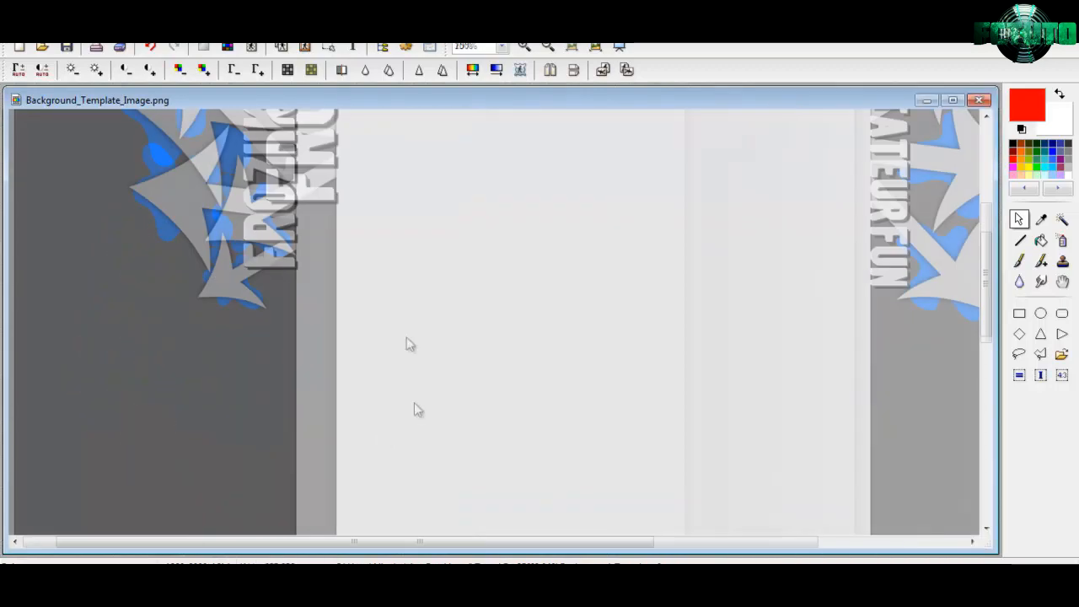
{"action": "scroll", "coordinate": [295, 175], "scroll_direction": "down", "scroll_amount": 1}
{"action": "scroll", "coordinate": [559, 219], "scroll_direction": "down", "scroll_amount": 2}
{"action": "scroll", "coordinate": [545, 311], "scroll_direction": "up", "scroll_amount": 1}
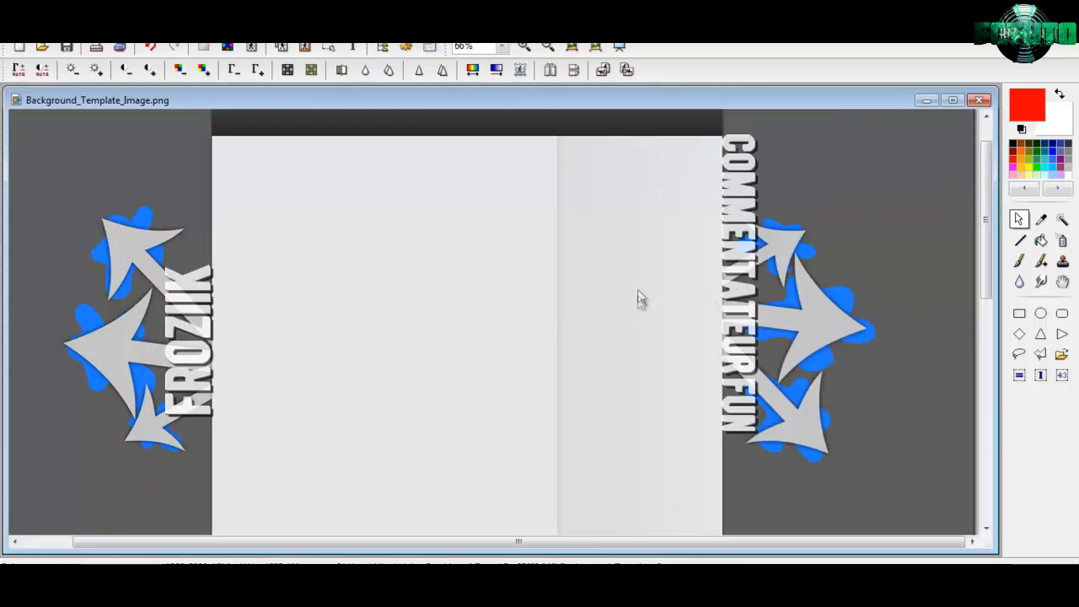
{"action": "scroll", "coordinate": [392, 259], "scroll_direction": "down", "scroll_amount": 1}
Close Background_Template_Image.png without saving and bring up Logo_Template_Image.png
{"action": "key", "text": "ctrl+w"}
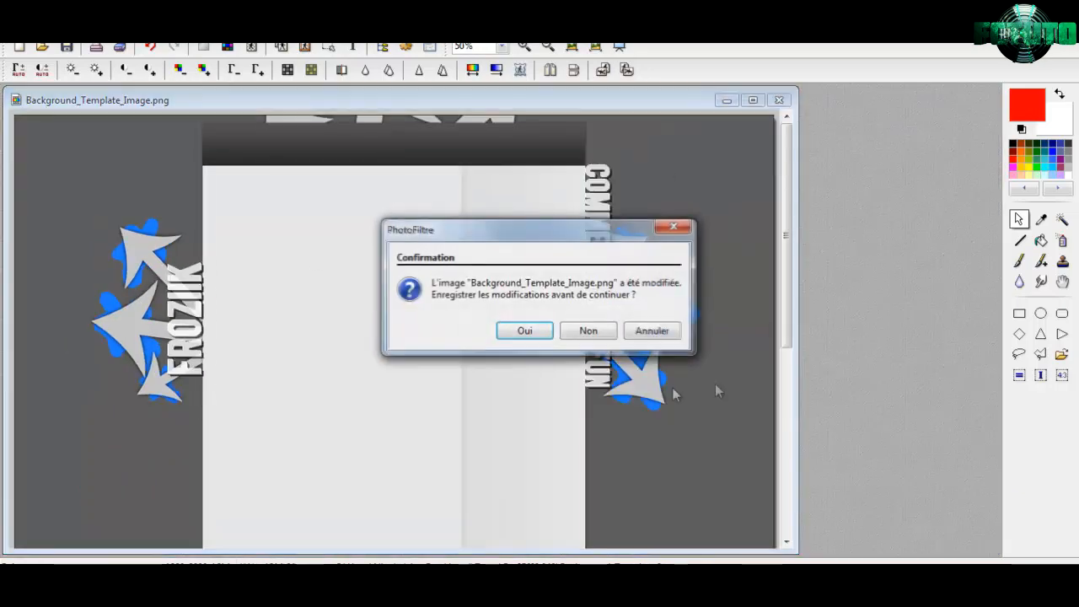
{"action": "left_click", "coordinate": [587, 331]}
{"action": "left_click", "coordinate": [284, 588]}
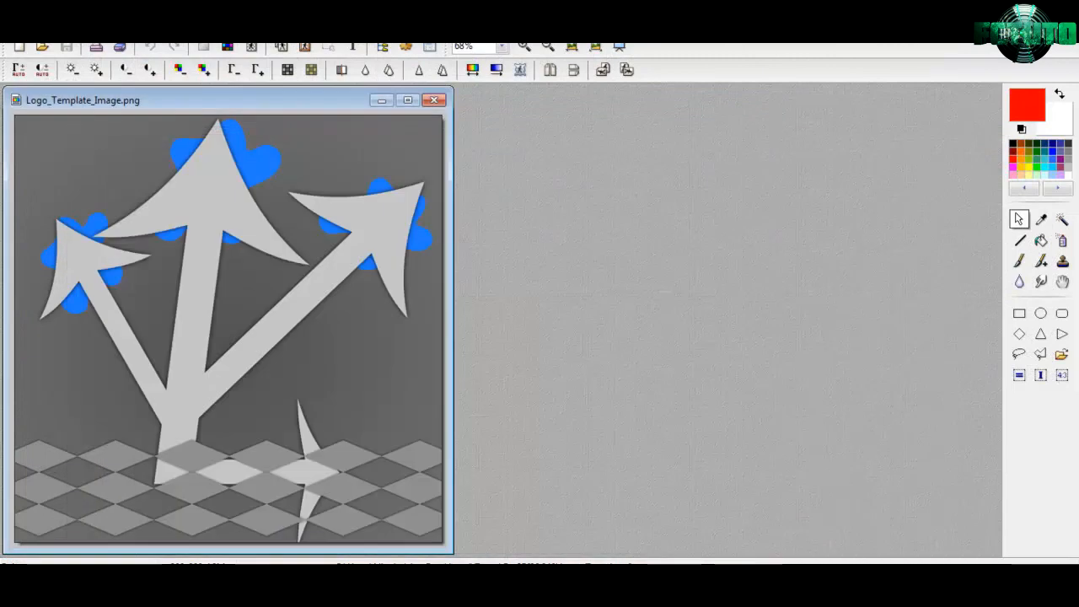
Insert the text "FROZIIK" into the logo template in Bebas, size 50
{"action": "left_click", "coordinate": [355, 48]}
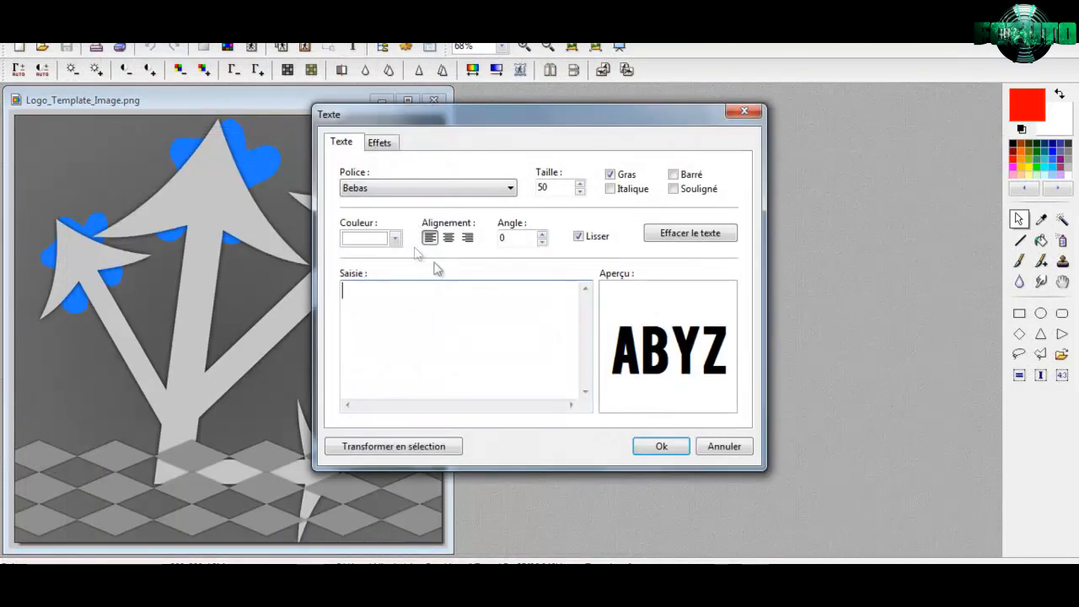
{"action": "type", "text": "FROZIIK"}
{"action": "left_click", "coordinate": [662, 447]}
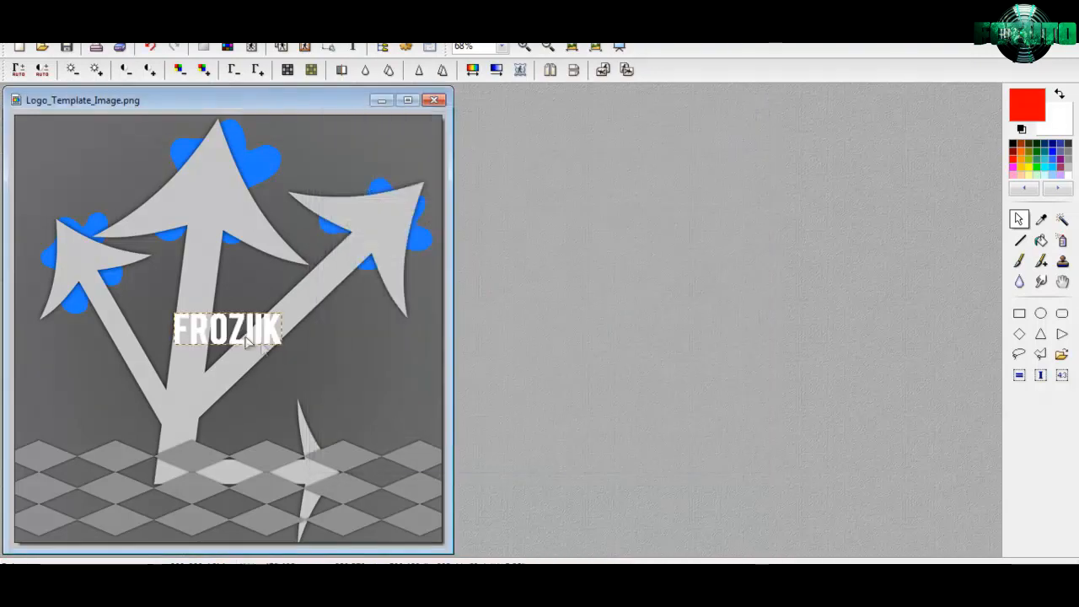
Set the logo's FROZIIK text to size 80 and 88% opacity, with a drop shadow and an outer bevel
{"action": "left_click", "coordinate": [353, 47]}
{"action": "left_click_drag", "start_coordinate": [559, 189], "coordinate": [376, 193]}
{"action": "type", "text": "80"}
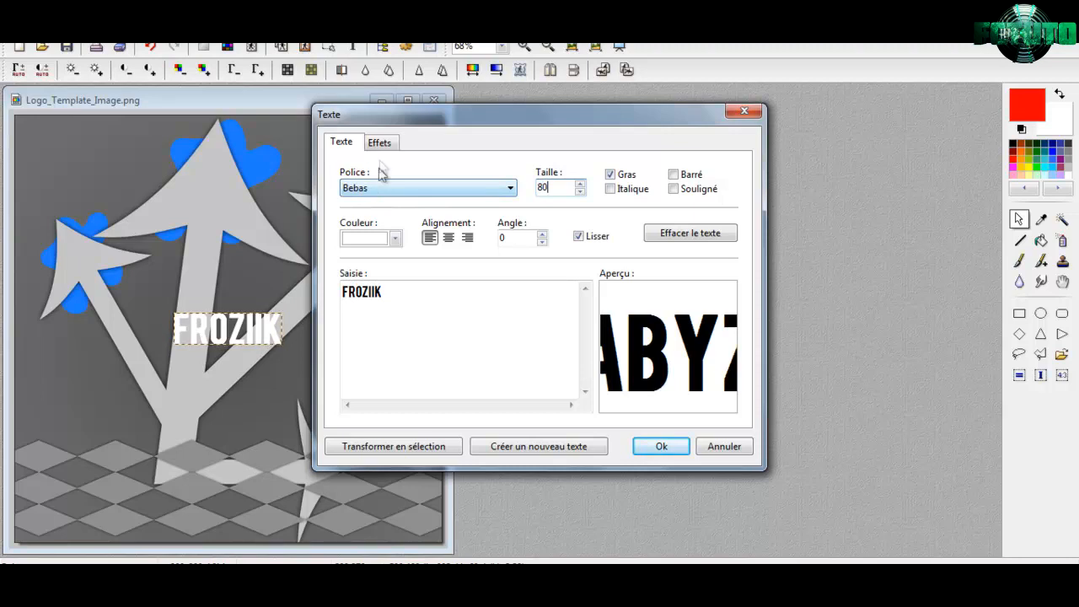
{"action": "left_click", "coordinate": [380, 142]}
{"action": "left_click", "coordinate": [352, 226]}
{"action": "left_click_drag", "start_coordinate": [566, 186], "coordinate": [537, 187]}
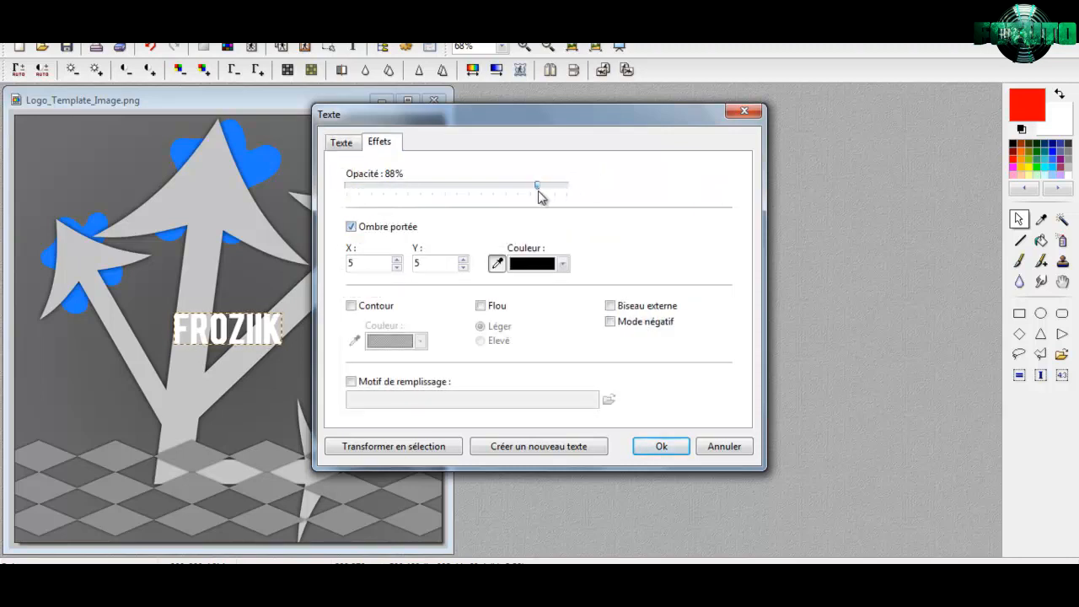
{"action": "left_click", "coordinate": [351, 306]}
{"action": "left_click", "coordinate": [610, 306]}
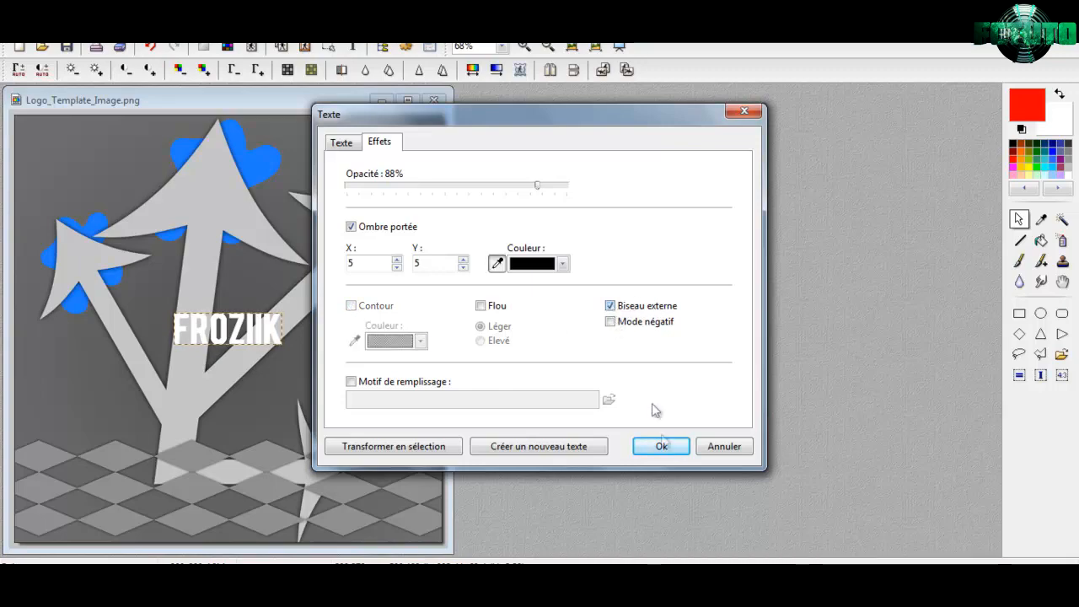
{"action": "left_click", "coordinate": [664, 449]}
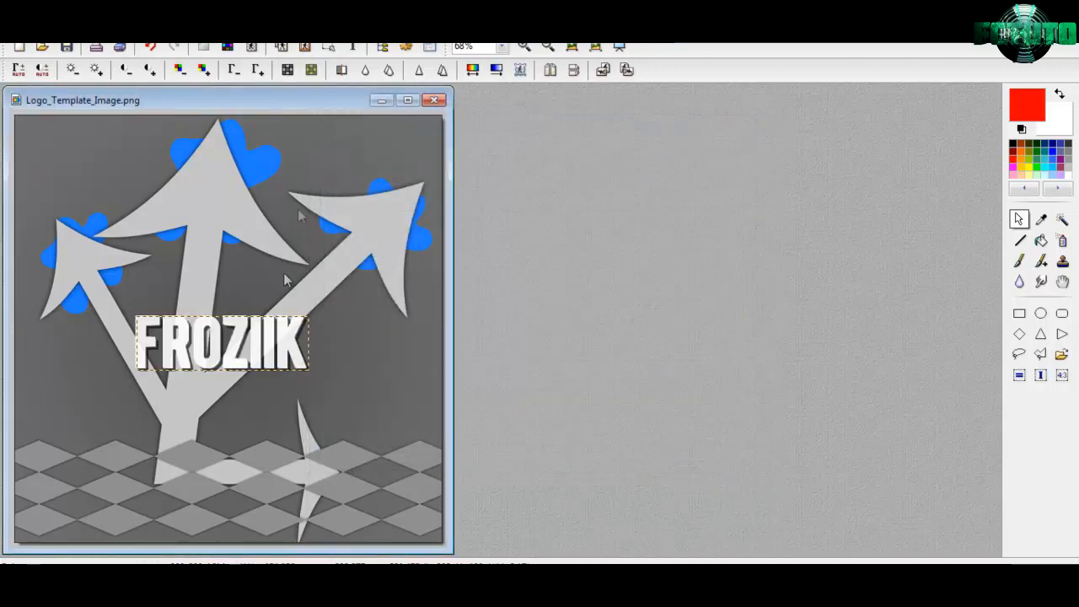
Enlarge the logo's FROZIIK text, give it a black outline, and place it across the middle of the arrows
{"action": "left_click", "coordinate": [353, 44]}
{"action": "left_click", "coordinate": [341, 141]}
{"action": "double_click", "coordinate": [560, 187]}
{"action": "type", "text": "100"}
{"action": "left_click", "coordinate": [379, 143]}
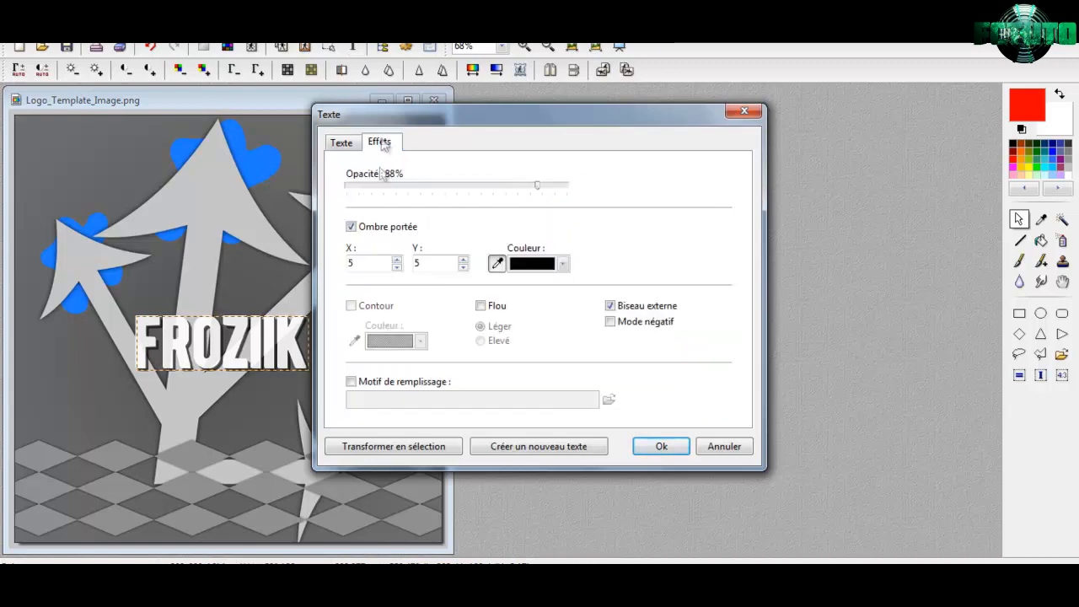
{"action": "left_click", "coordinate": [351, 306]}
{"action": "left_click", "coordinate": [421, 342]}
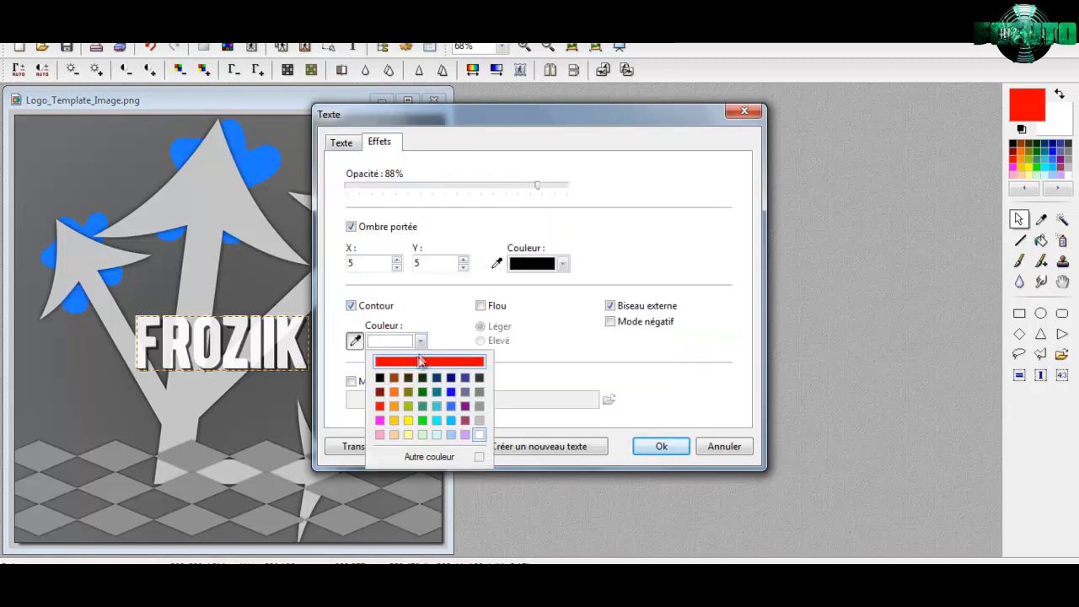
{"action": "left_click", "coordinate": [380, 379]}
{"action": "left_click", "coordinate": [659, 446]}
{"action": "left_click_drag", "start_coordinate": [295, 371], "coordinate": [235, 313]}
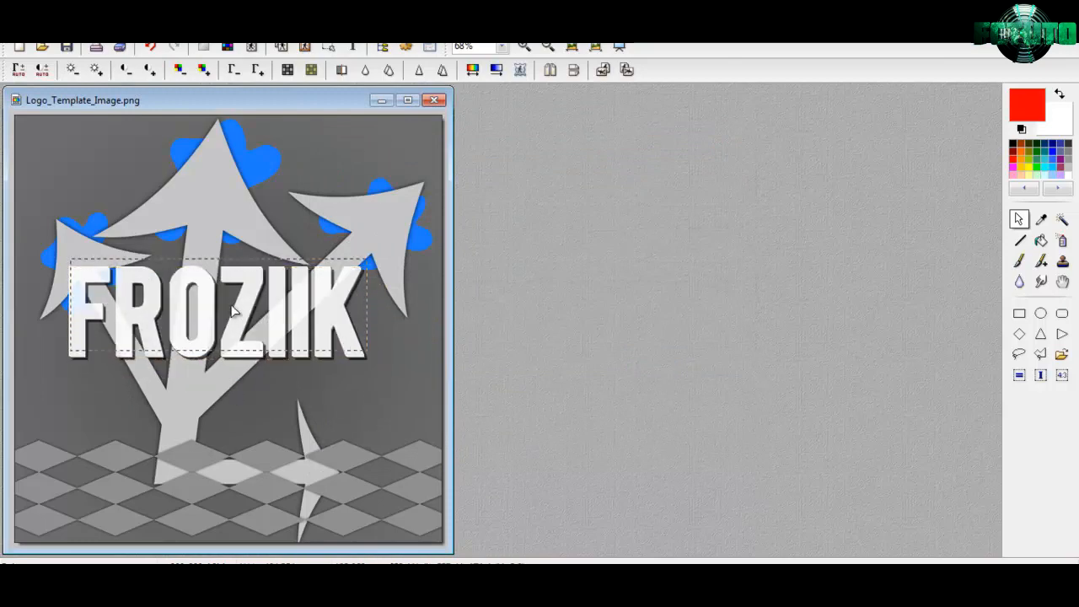
{"action": "left_click", "coordinate": [347, 371]}
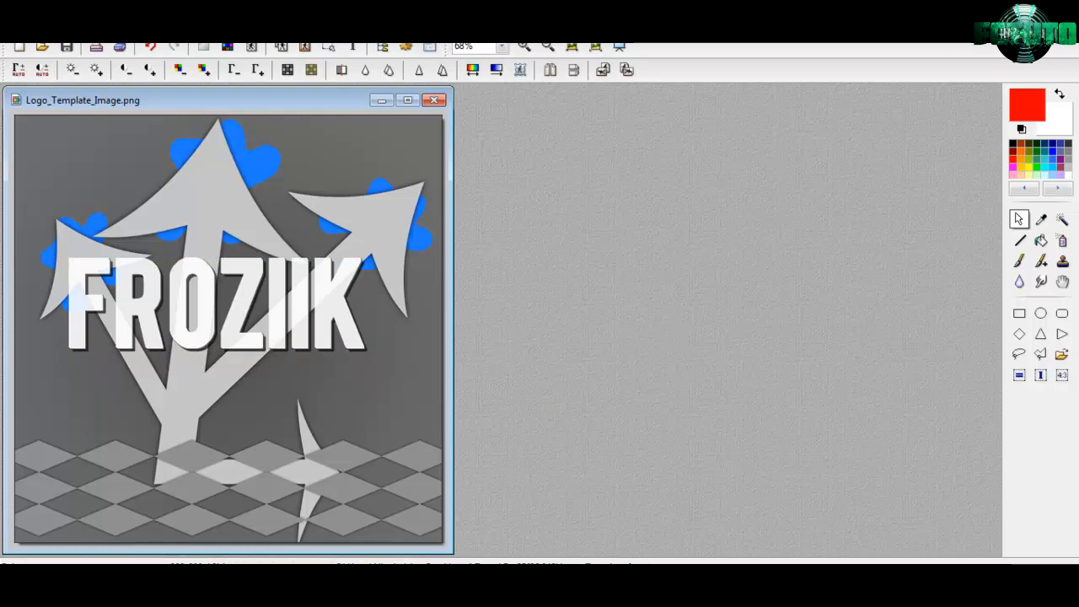
{"action": "left_click", "coordinate": [797, 581]}
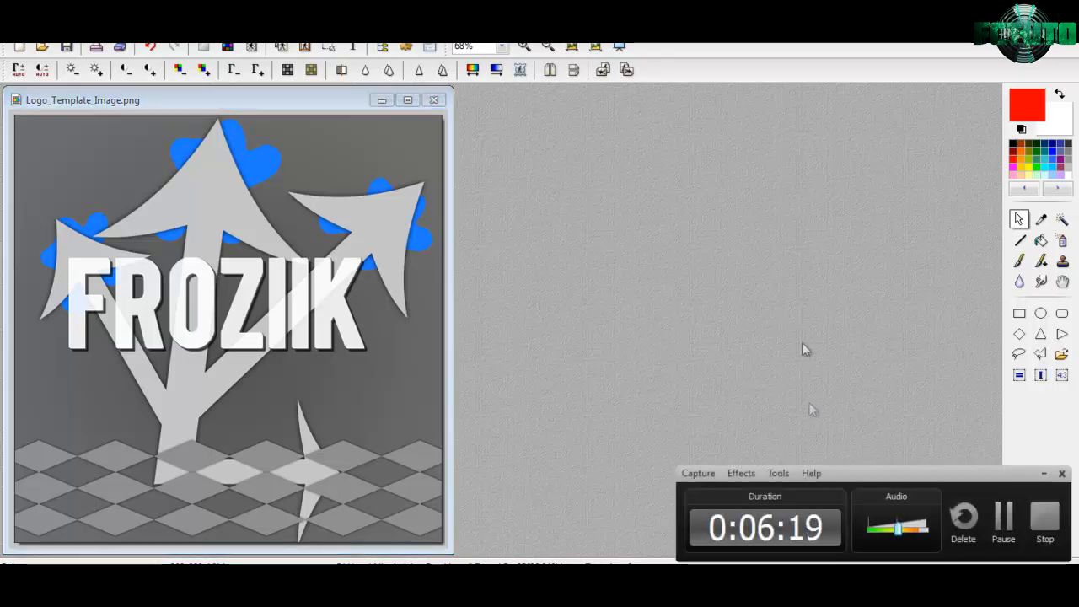